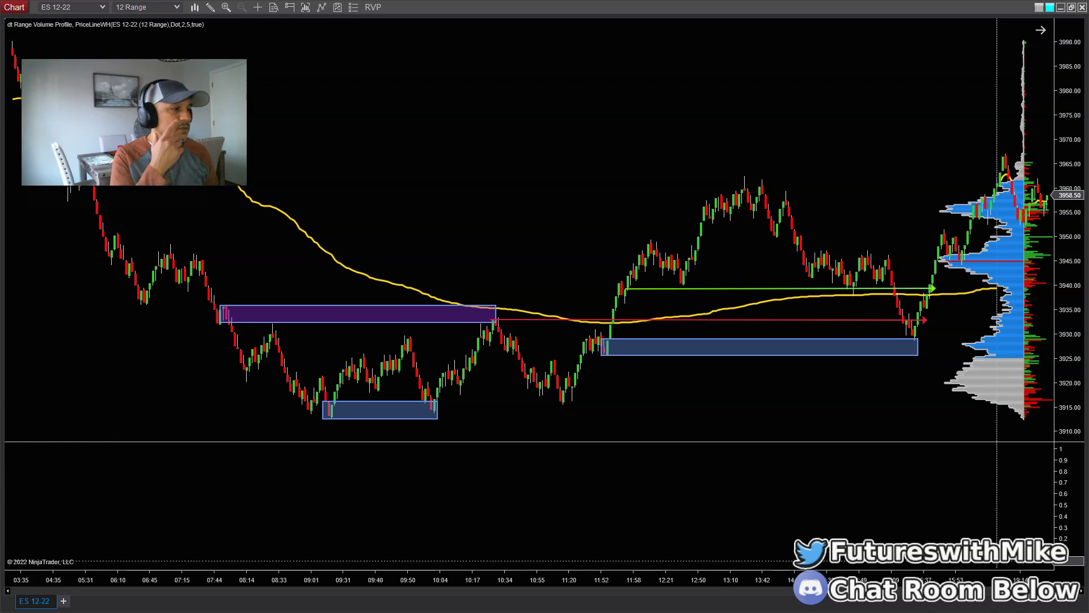
Move the lower blue zone rectangle off the 09:25 lows into the empty area after 12:00, near price 3917.
mouse_move(301, 579)
left_mouse_down()
mouse_move(417, 577)
mouse_move(289, 577)
left_mouse_up()
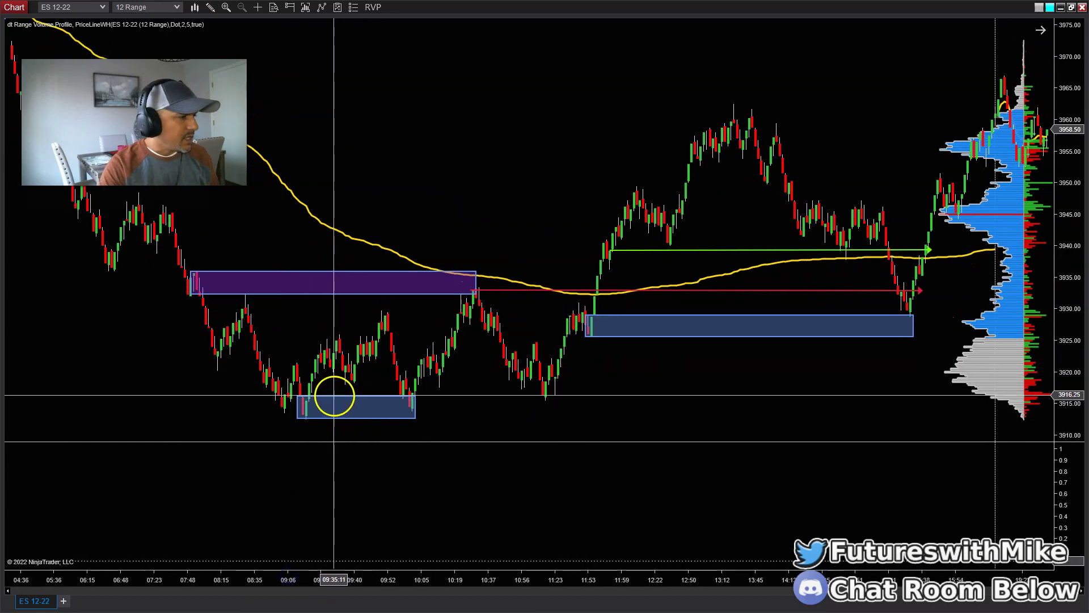
left_click_drag(342, 402, 683, 389)
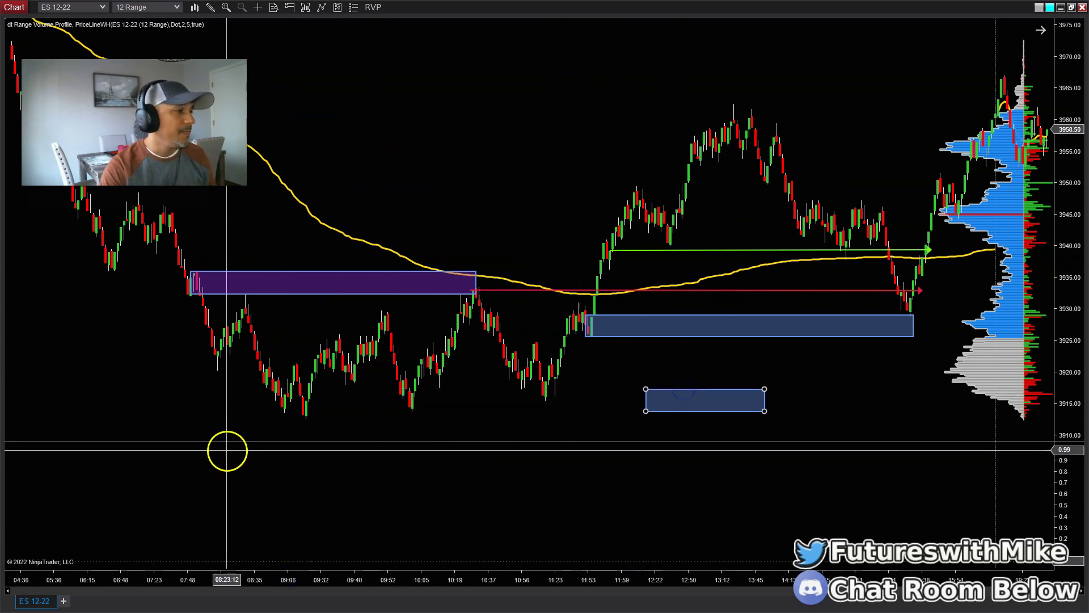
left_click_drag(397, 579, 440, 578)
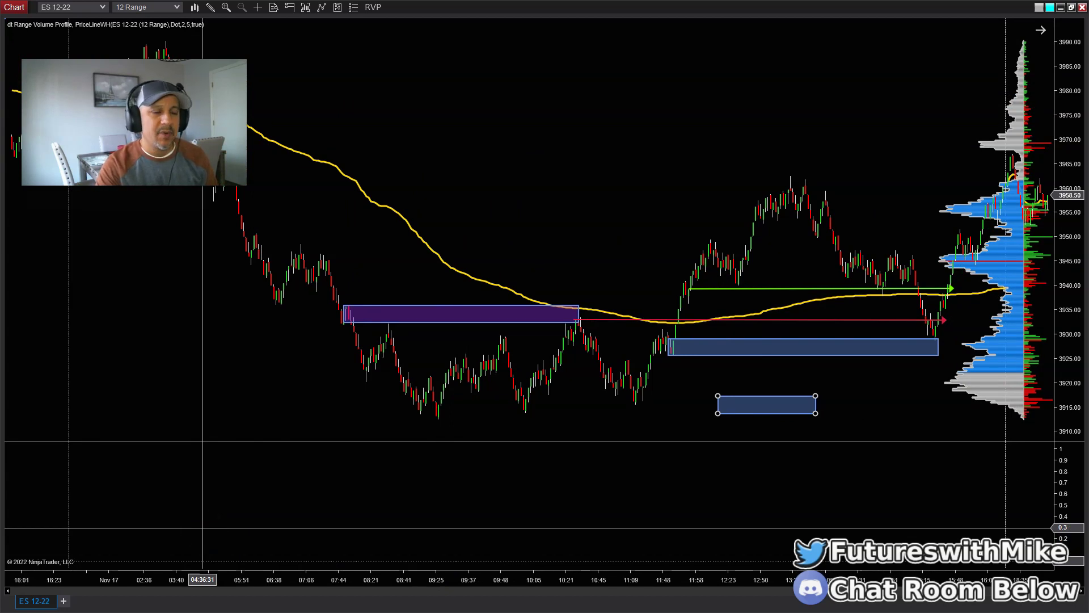
Examine the decline from the previous session into the Nov 17 morning and the uncovered swing low around 09:25.
left_click(220, 437)
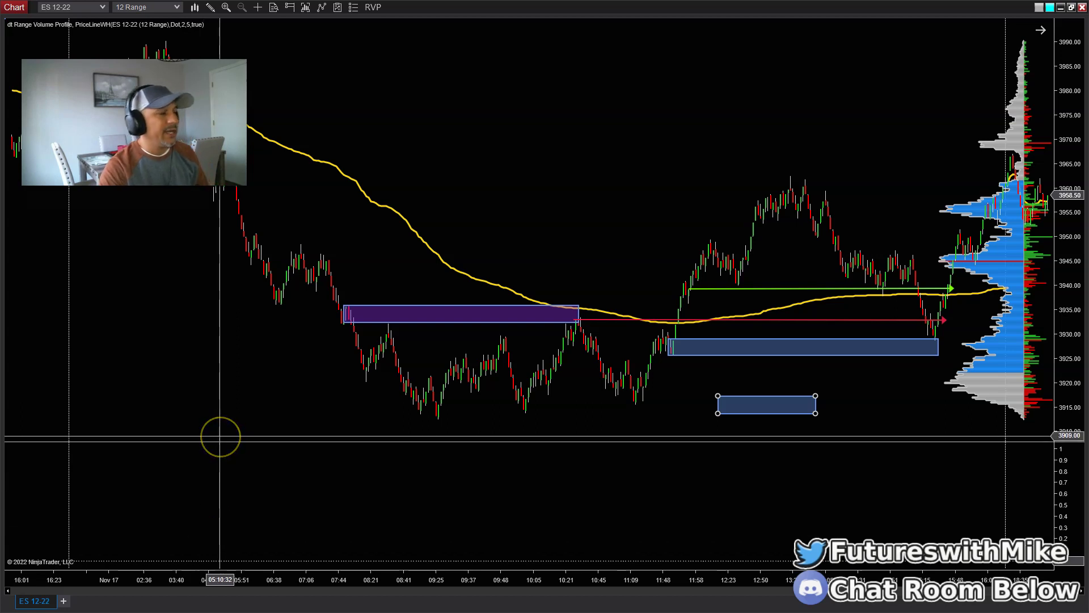
left_click(211, 436)
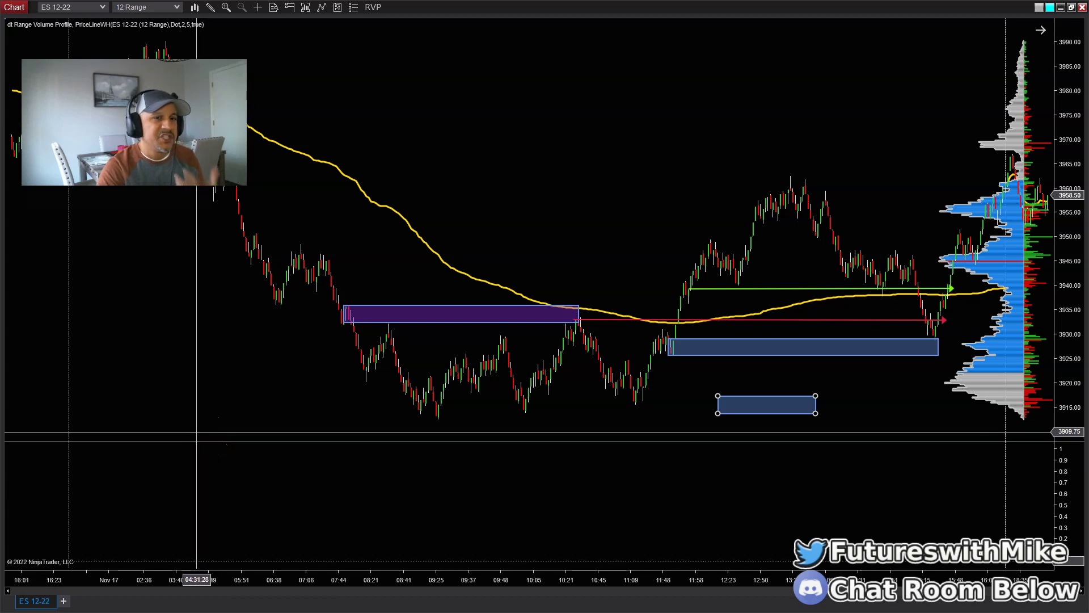
left_click(358, 479)
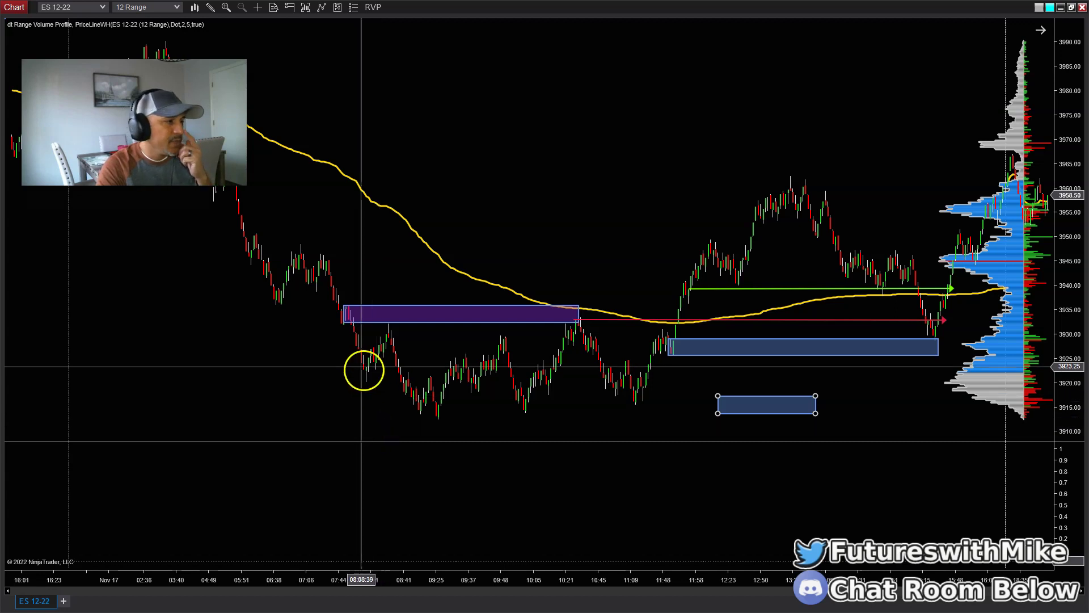
left_click_drag(336, 589, 450, 579)
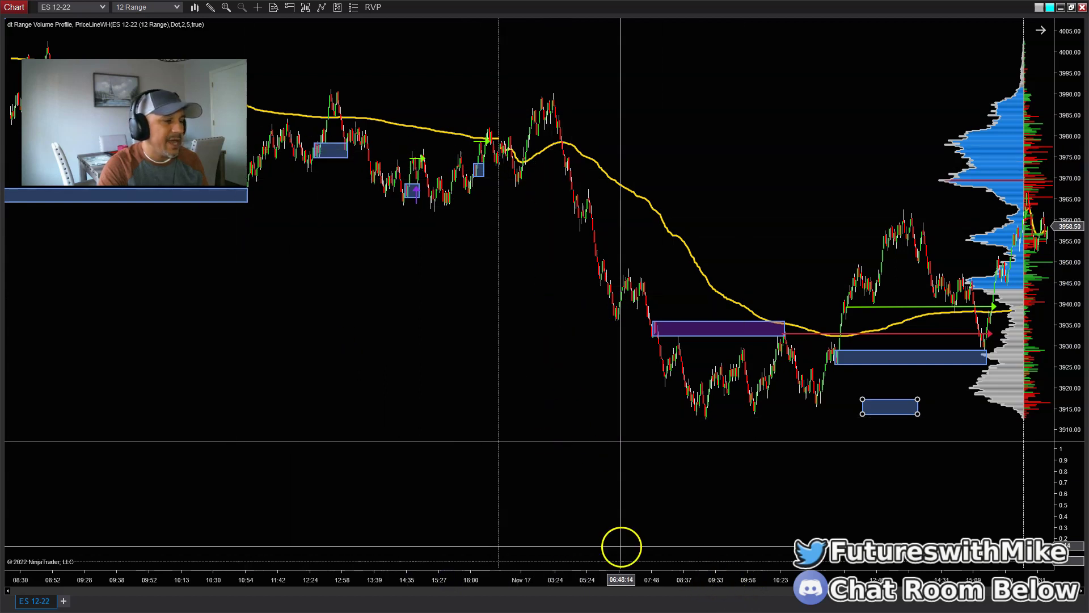
left_click_drag(642, 578, 357, 587)
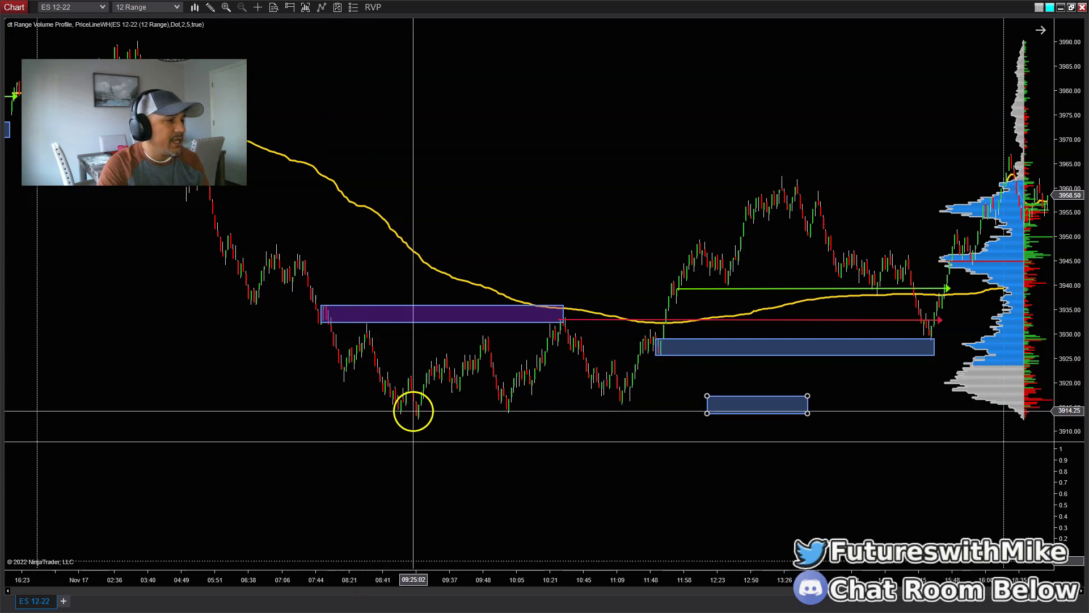
left_click_drag(415, 417, 408, 377)
left_click_drag(496, 579, 461, 581)
left_click(362, 413)
left_click_drag(362, 415, 384, 356)
left_click_drag(388, 406, 357, 403)
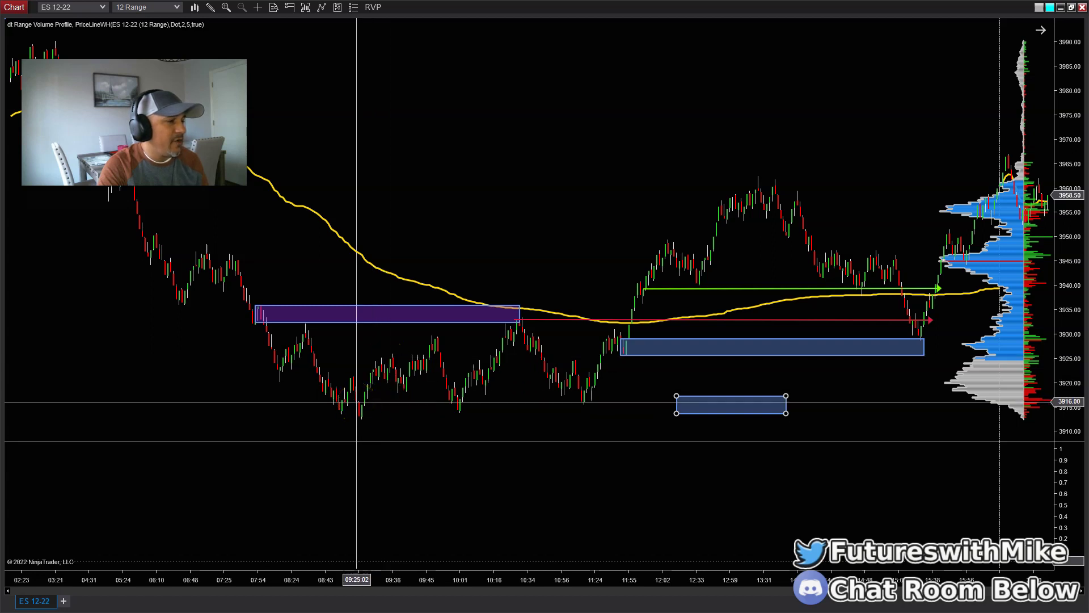
left_click(367, 402)
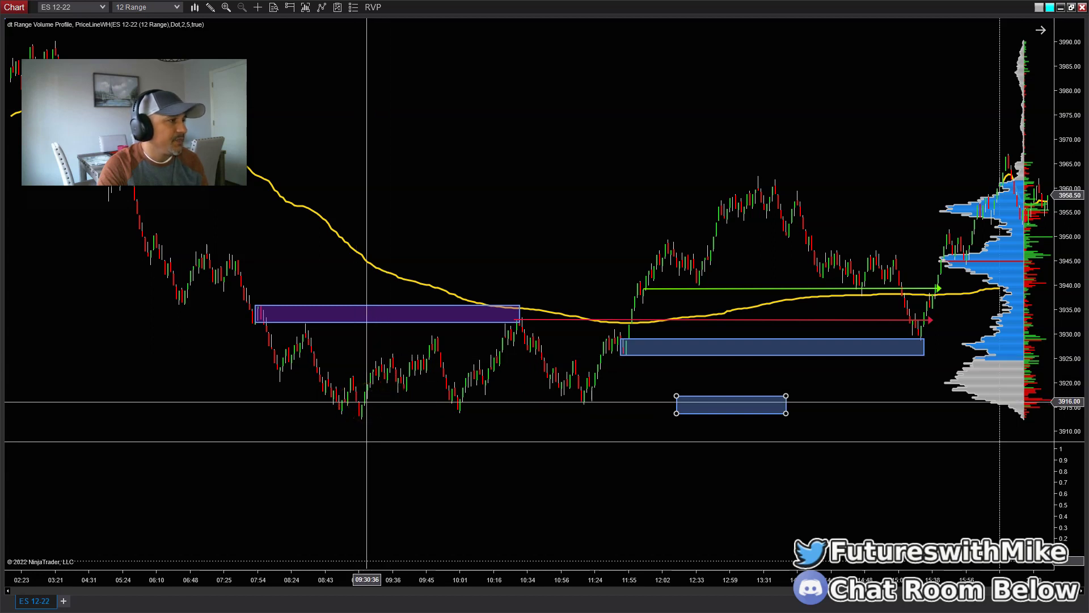
left_click(357, 408)
left_click_drag(357, 409, 371, 378)
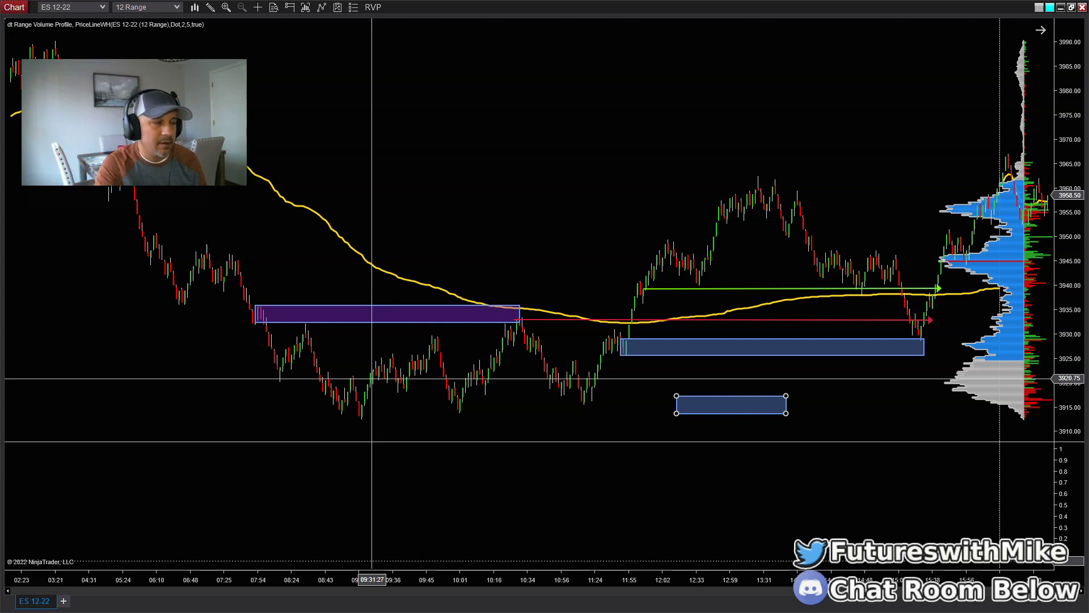
left_click_drag(371, 378, 549, 404)
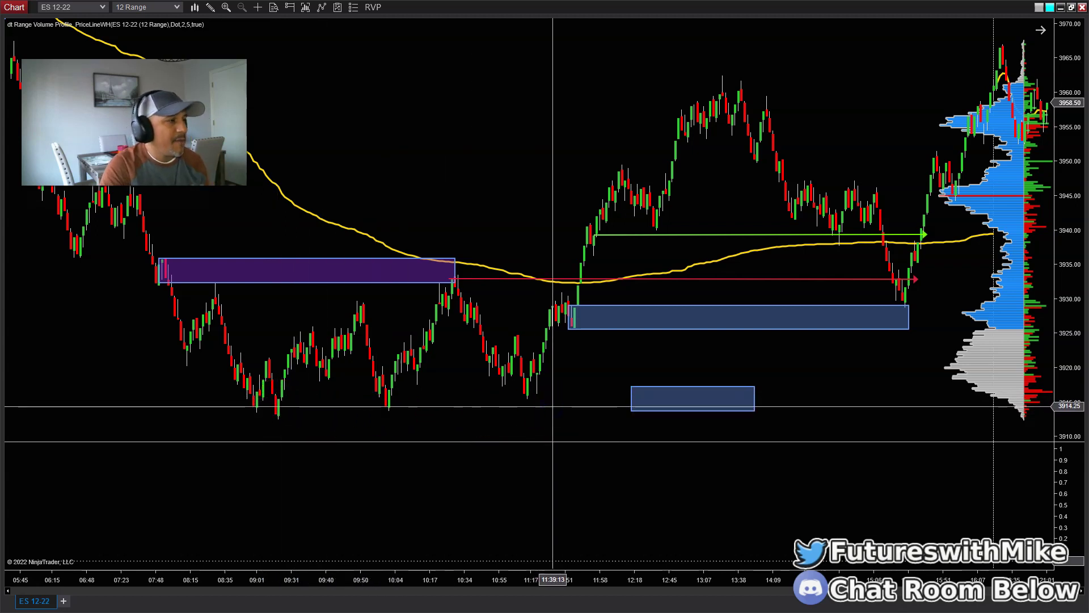
Place the small blue rectangle back over the 09:25 and 10:01 lows, with its lower-left corner at about 09:14 and price 3912.25.
left_click_drag(673, 391, 488, 404)
mouse_move(261, 407)
left_mouse_down()
mouse_move(285, 399)
mouse_move(249, 403)
mouse_move(177, 302)
mouse_move(105, 253)
mouse_move(197, 313)
mouse_move(263, 418)
mouse_move(274, 410)
left_mouse_up()
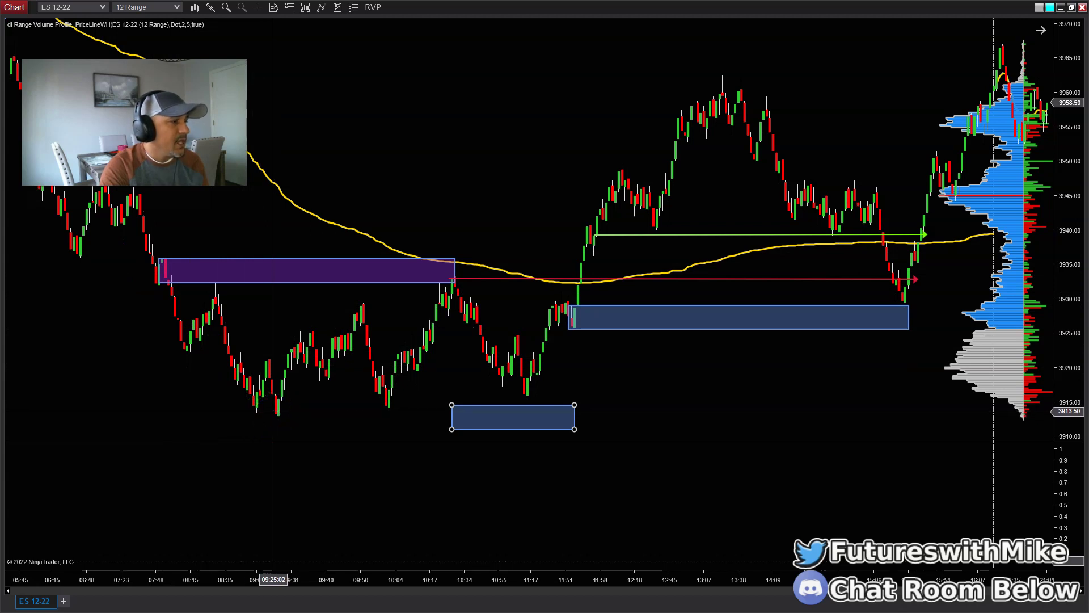
mouse_move(278, 411)
left_mouse_down()
mouse_move(284, 353)
mouse_move(266, 352)
mouse_move(263, 365)
mouse_move(278, 363)
mouse_move(250, 362)
mouse_move(280, 404)
mouse_move(486, 401)
mouse_move(324, 410)
mouse_move(289, 400)
mouse_move(322, 430)
mouse_move(316, 394)
mouse_move(268, 394)
mouse_move(286, 393)
left_mouse_up()
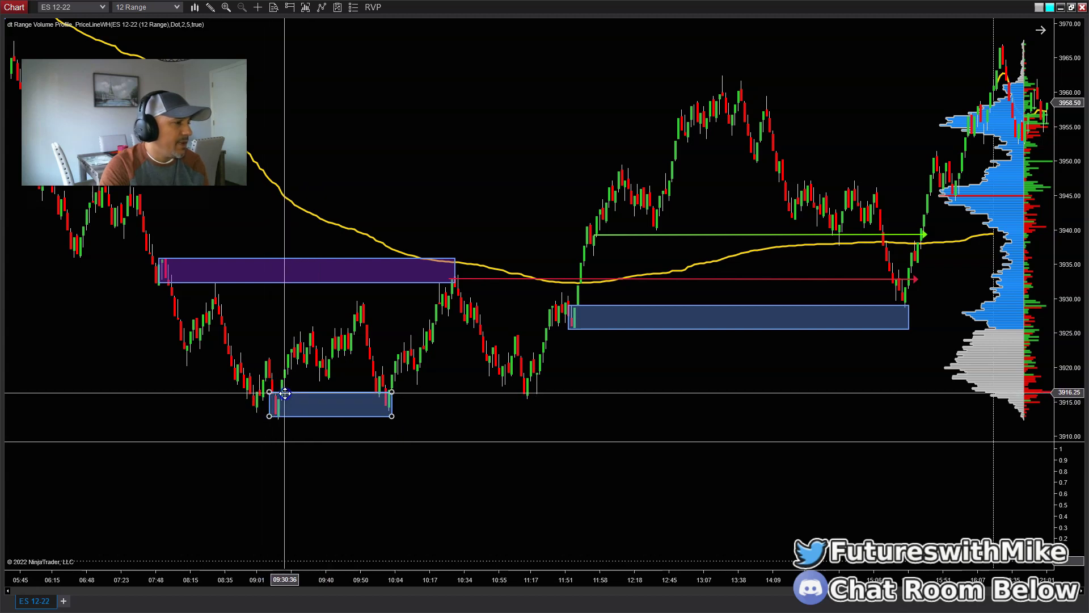
mouse_move(266, 415)
left_mouse_down()
mouse_move(278, 402)
mouse_move(267, 421)
left_mouse_up()
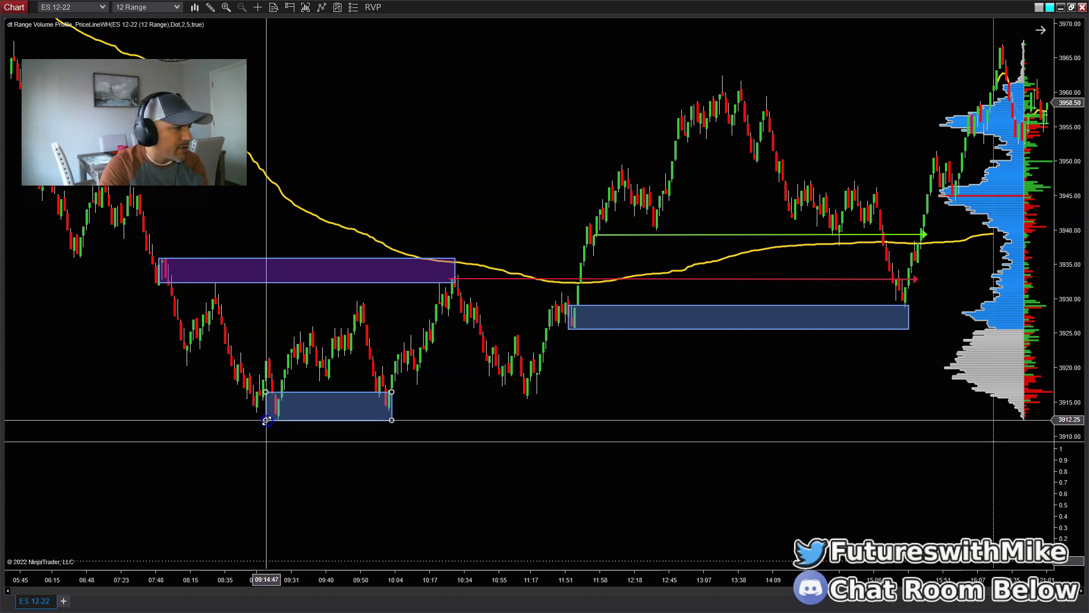
left_click_drag(267, 420, 266, 420)
left_click(451, 410)
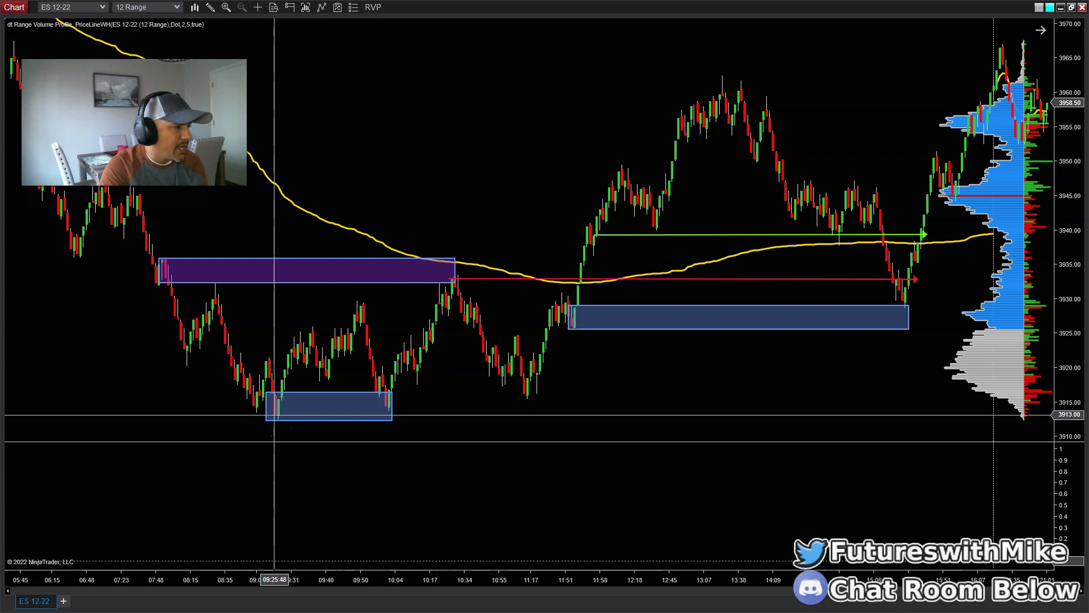
Examine the retest of the lower blue zone around 10:00 and the 09:45 swing high that precedes it.
left_click(280, 419)
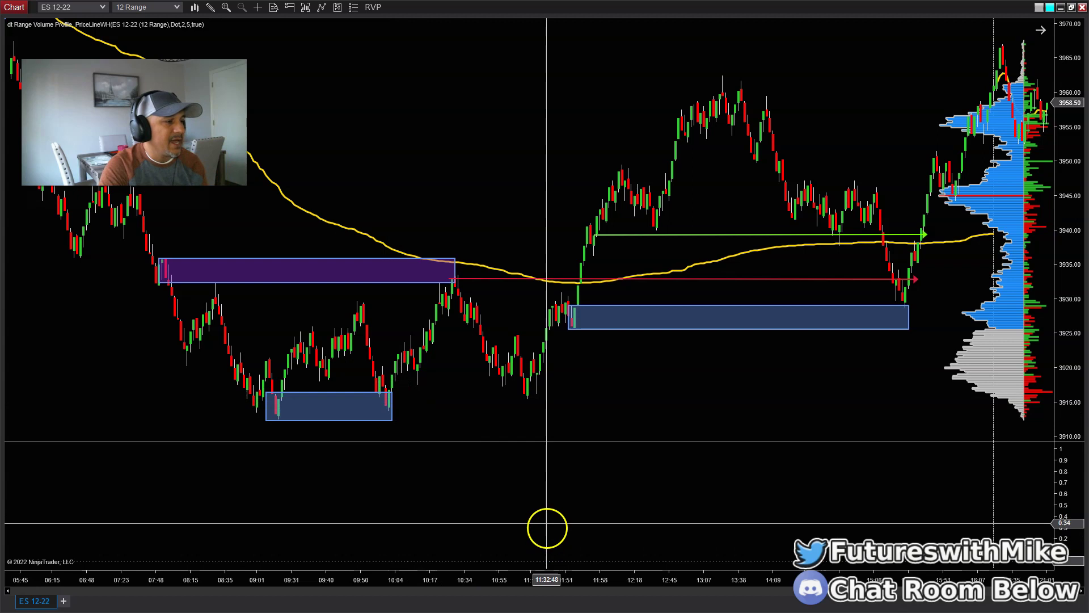
scroll(664, 505, "down", 3)
scroll(539, 511, "up", 3)
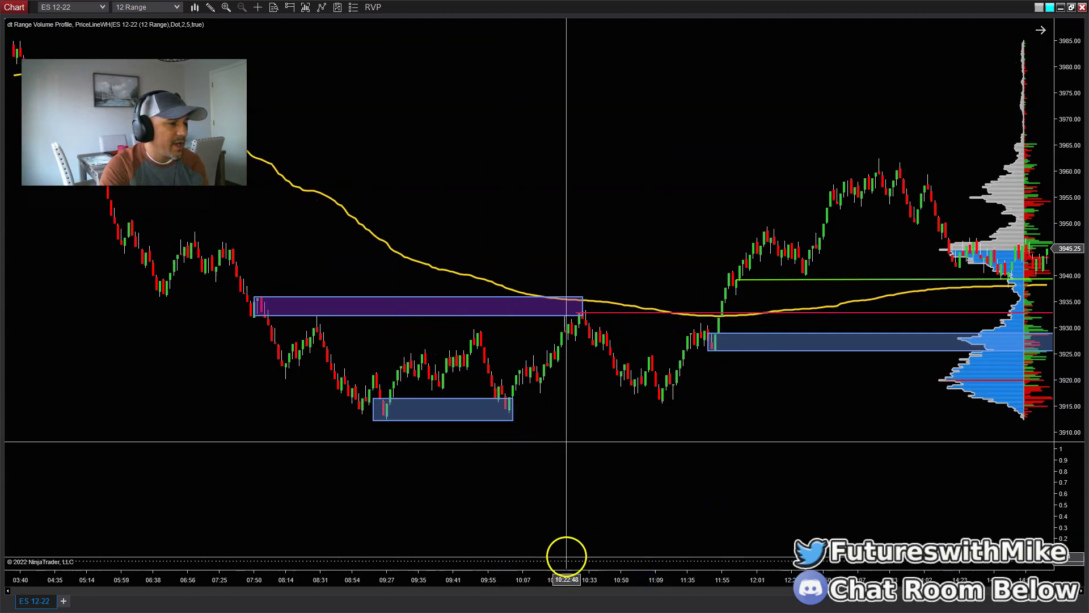
mouse_move(577, 576)
left_mouse_down()
mouse_move(519, 580)
mouse_move(408, 433)
mouse_move(407, 385)
left_mouse_up()
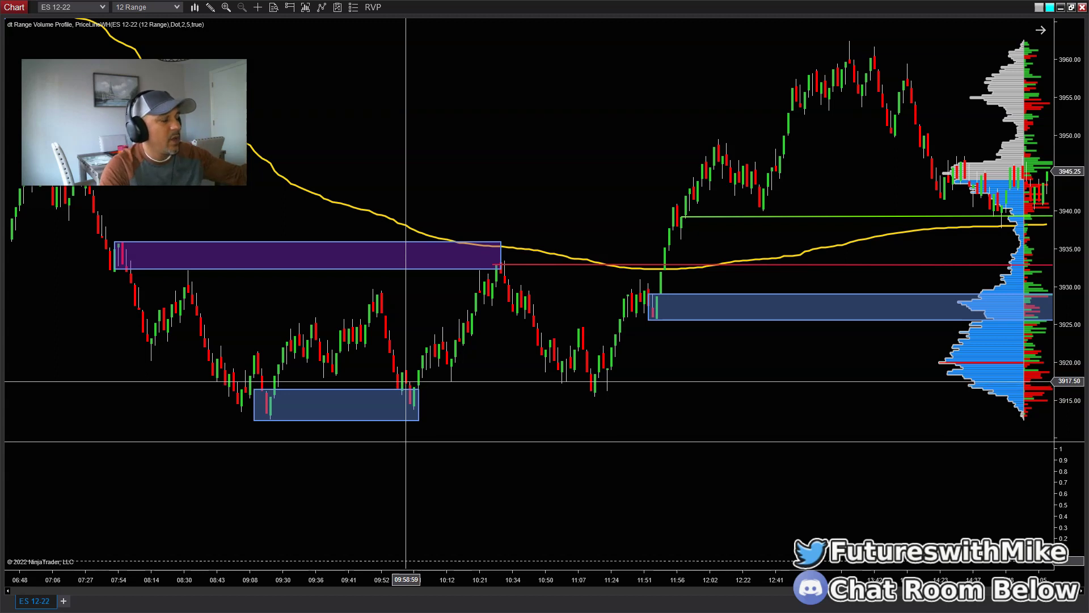
left_click(401, 390)
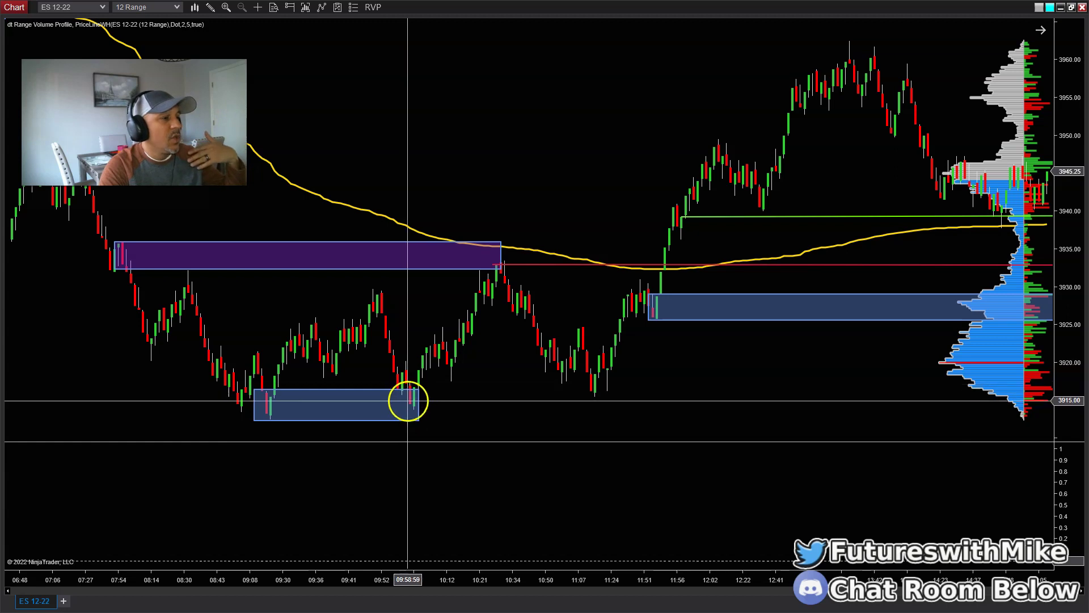
left_click(414, 372)
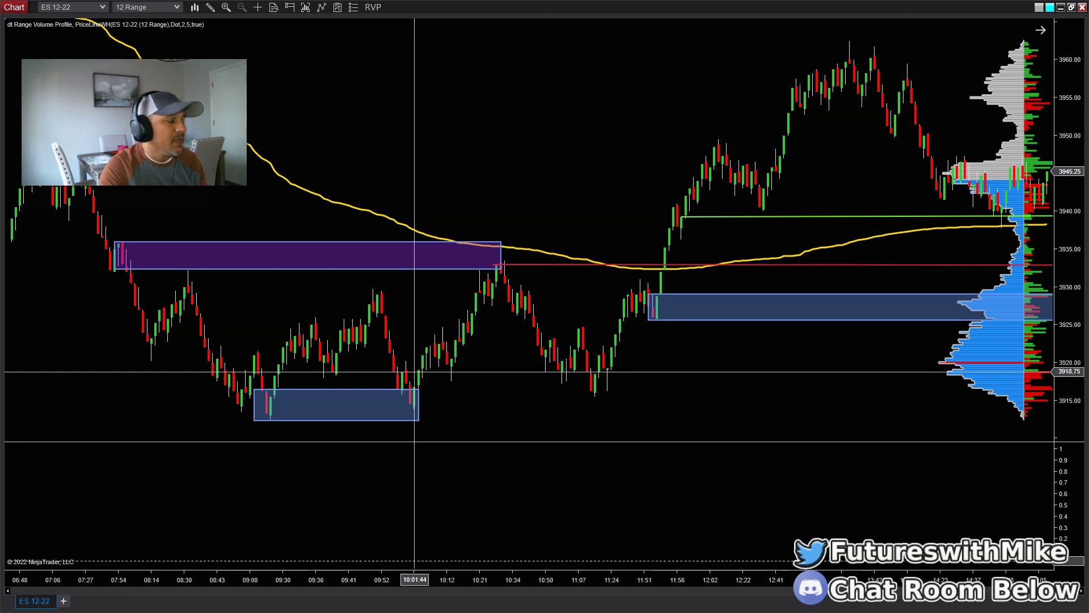
left_click(411, 381)
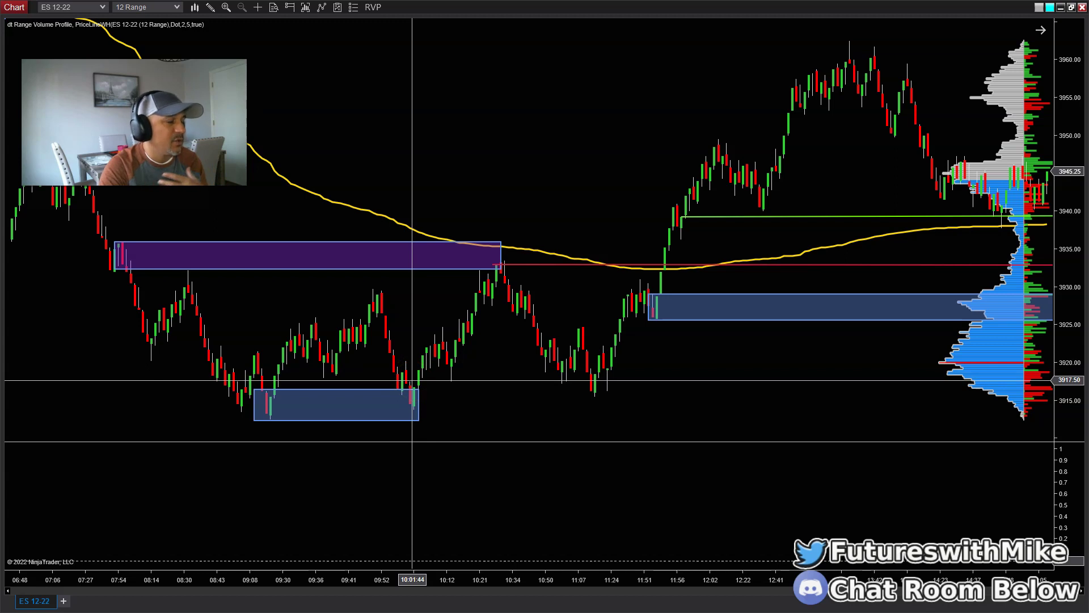
left_click(412, 381)
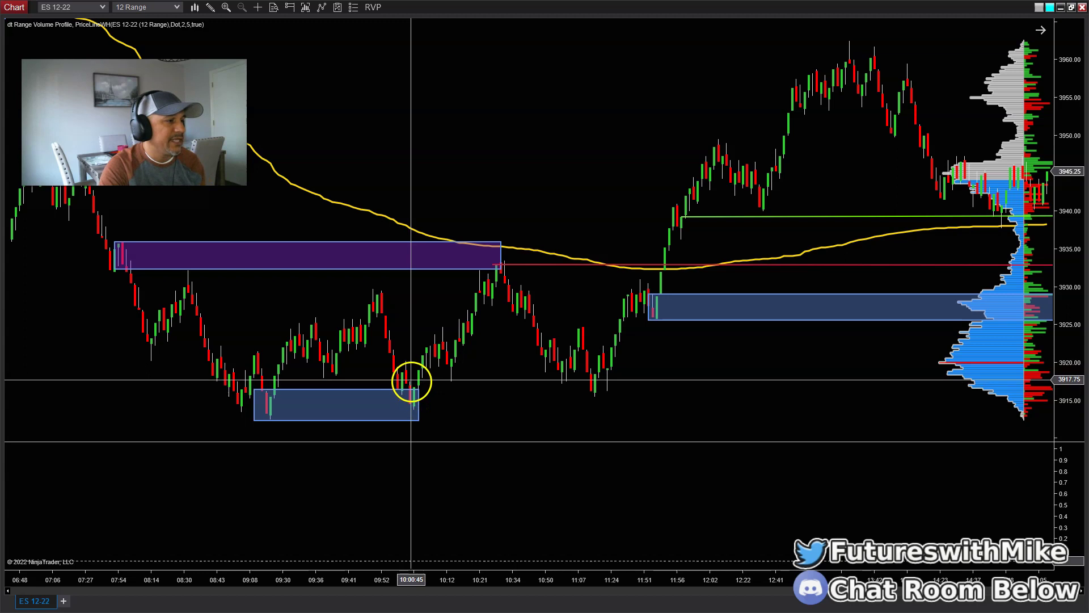
left_click(371, 307)
left_click(396, 394)
left_click(293, 400)
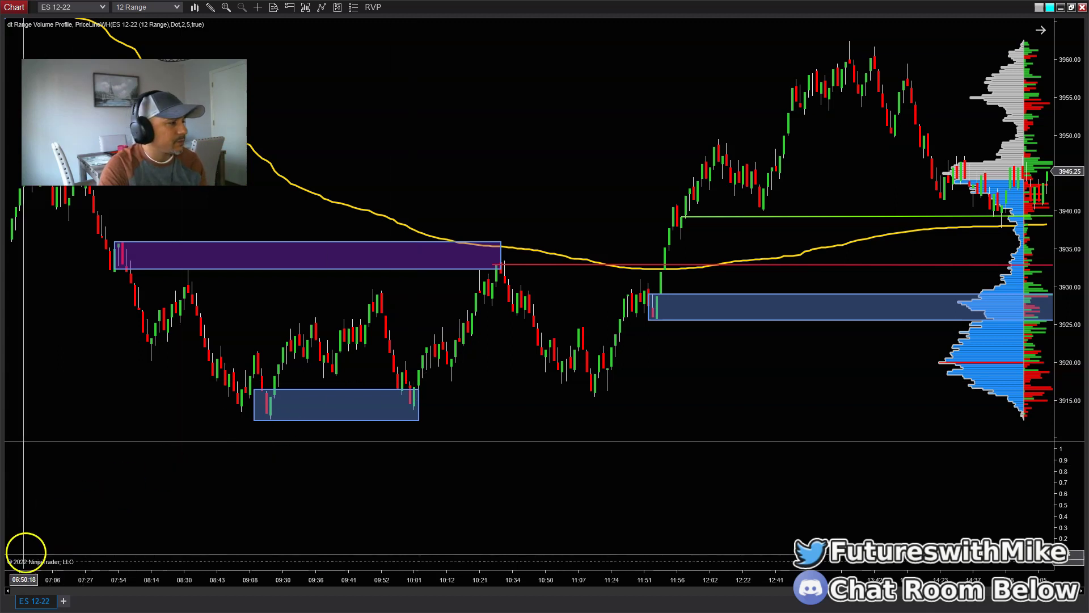
left_click(382, 316)
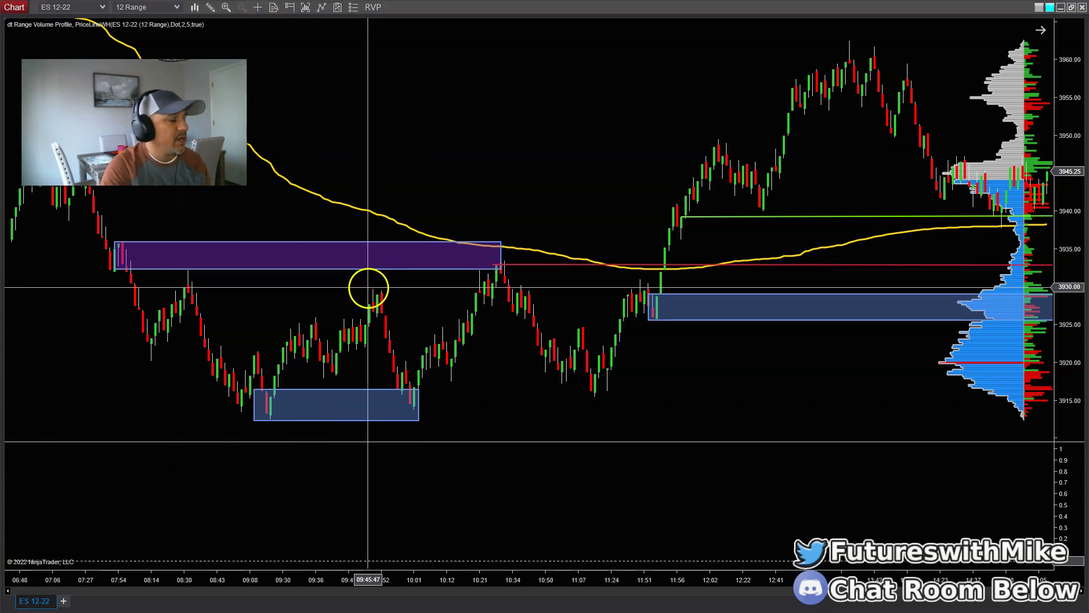
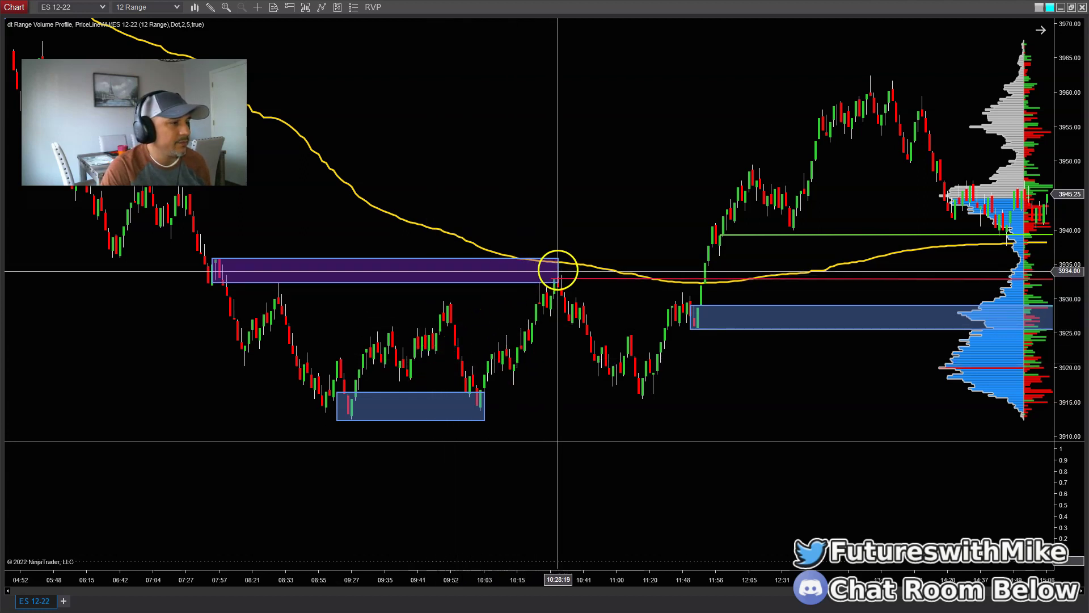
Move the long blue zone rectangle down to about 3917 to uncover the candles around 11:53.
scroll(568, 341, "down", 5)
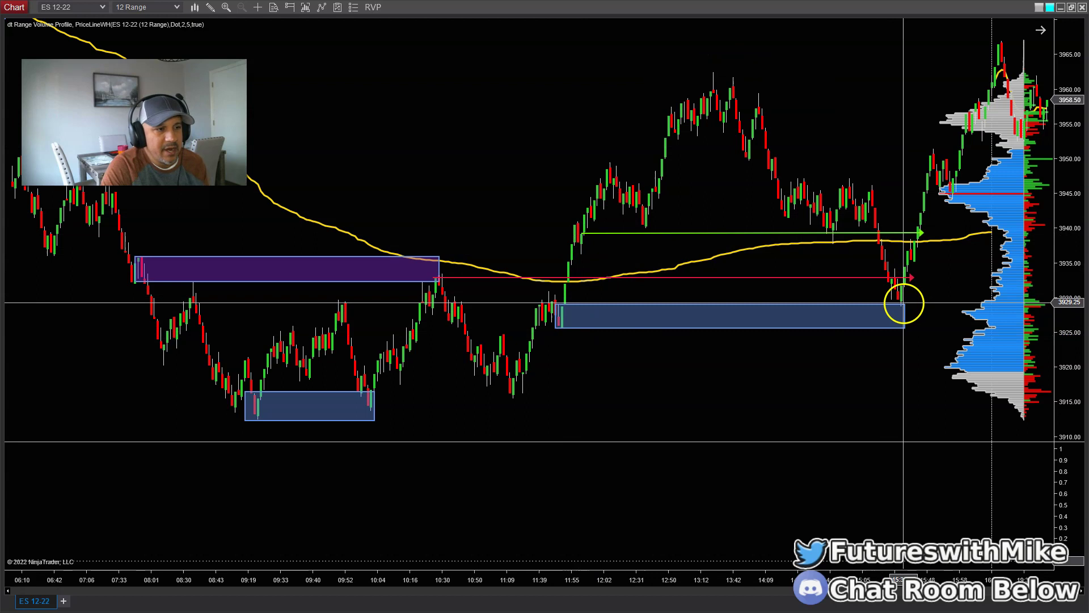
left_click_drag(676, 307, 733, 390)
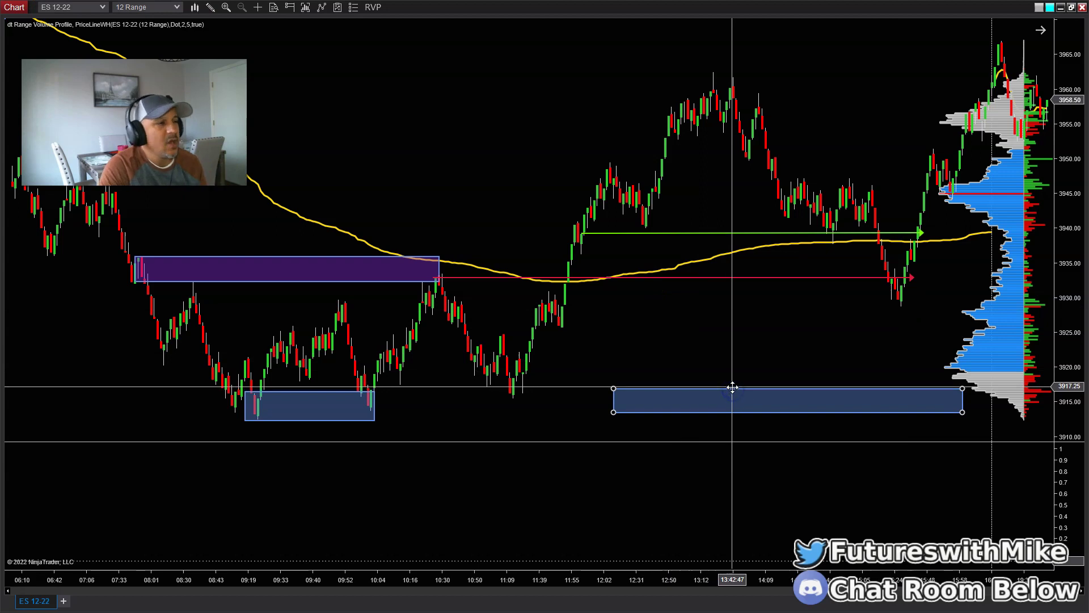
left_click_drag(709, 358, 681, 361)
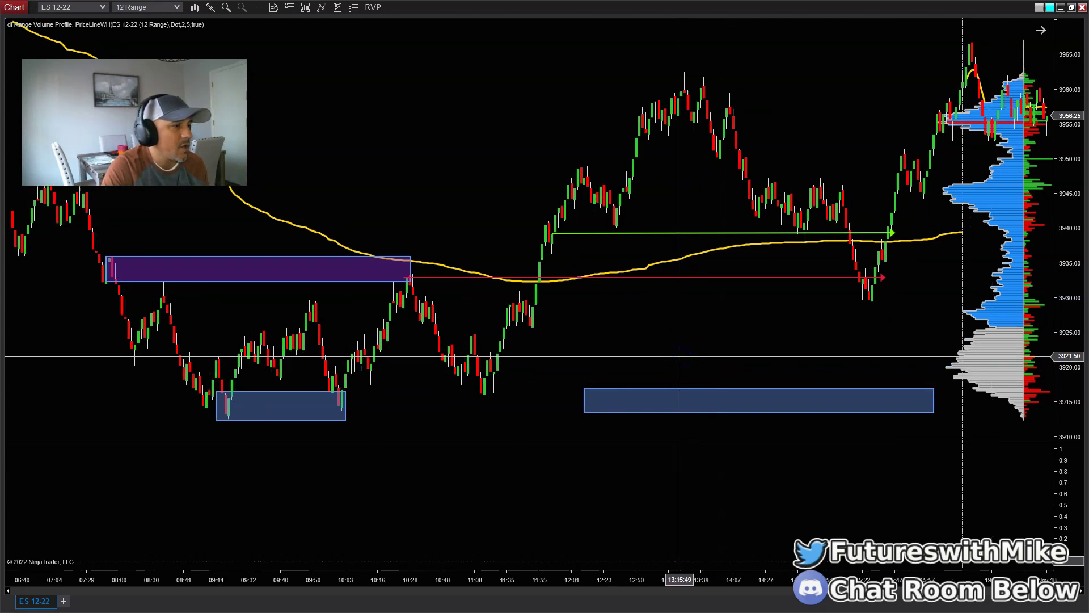
left_click(534, 335)
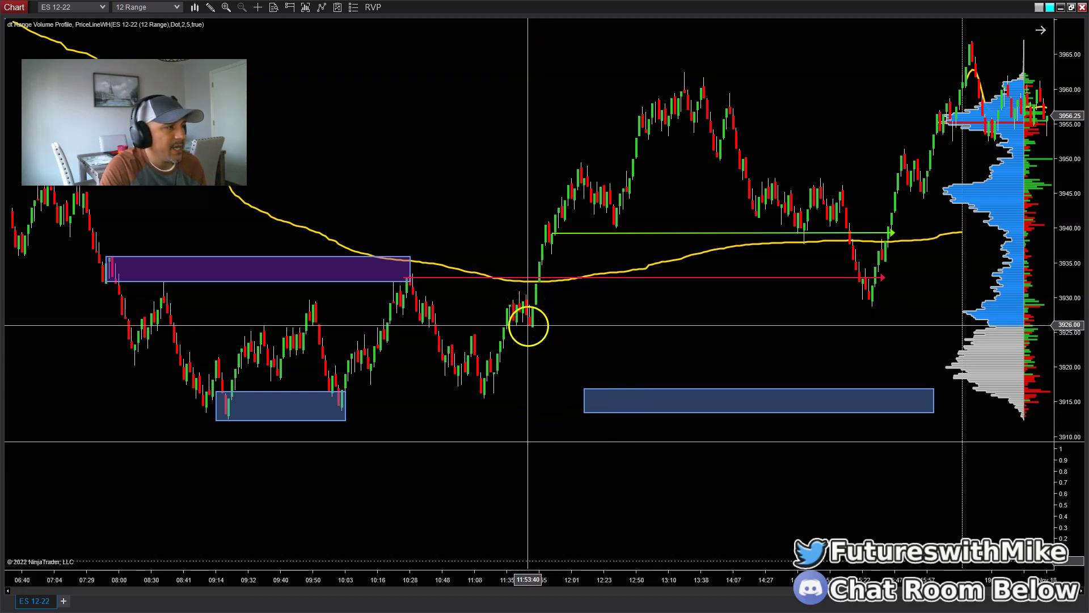
Place the long blue rectangle back at the 11:53 low, spanning about 3929 to 3925.75, and extend its right edge to about 15:30.
left_click_drag(644, 389, 625, 361)
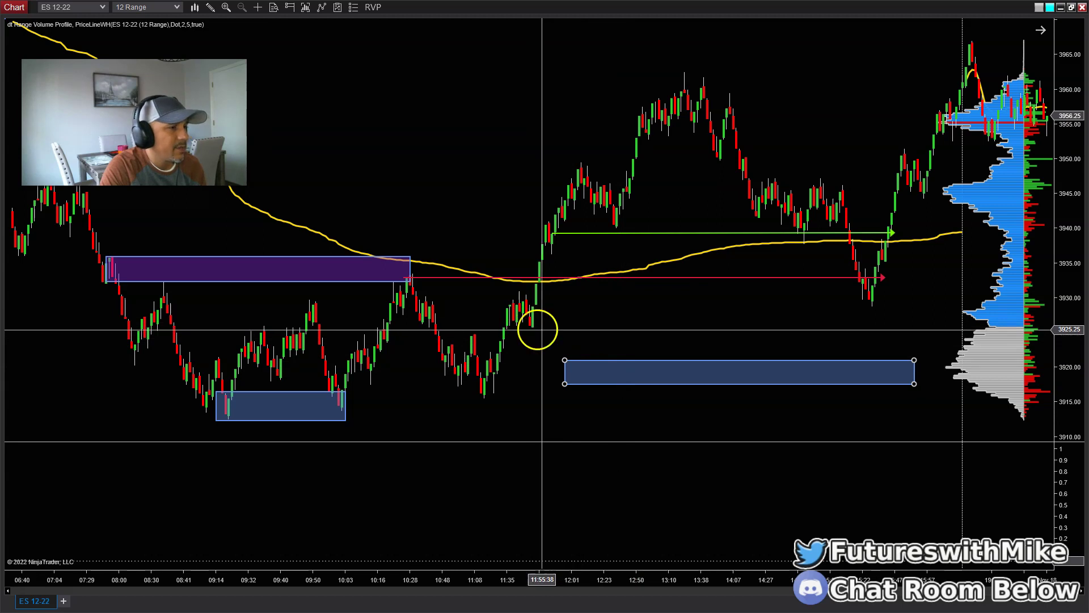
left_click_drag(610, 360, 569, 304)
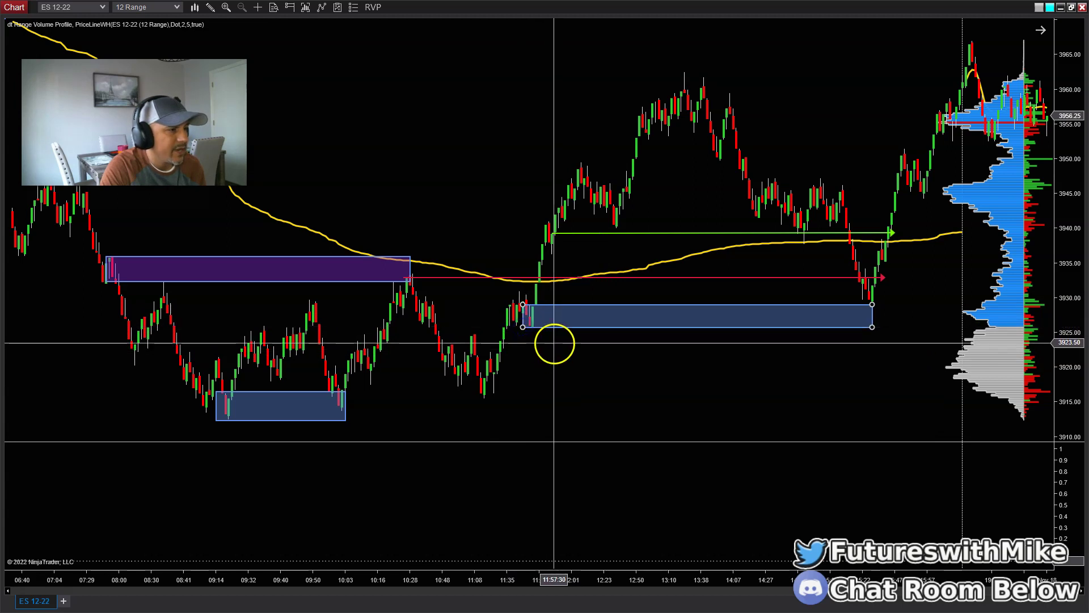
left_click(656, 369)
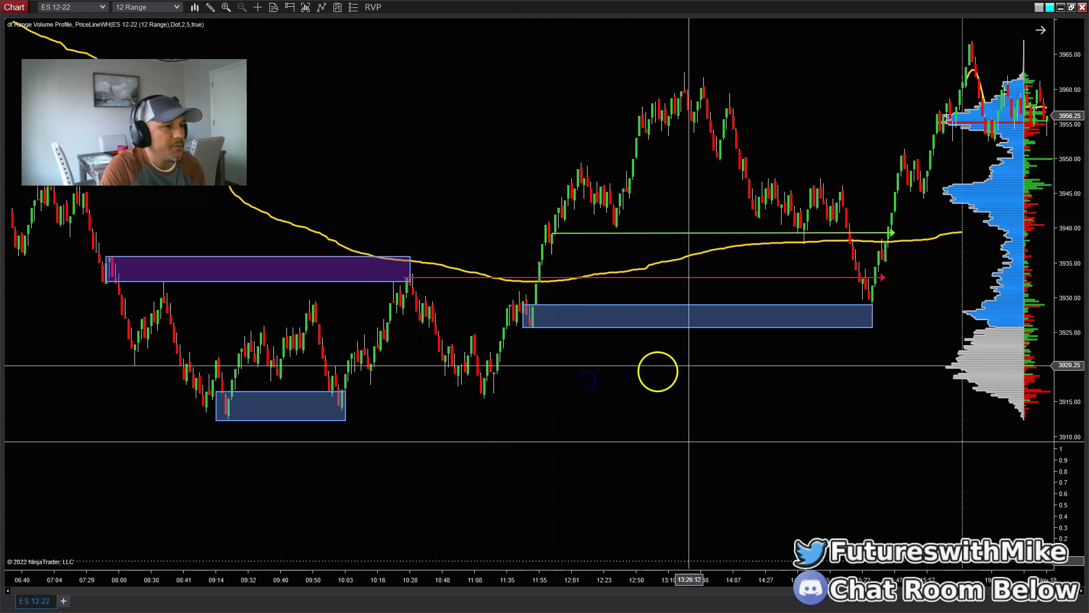
left_click(872, 326)
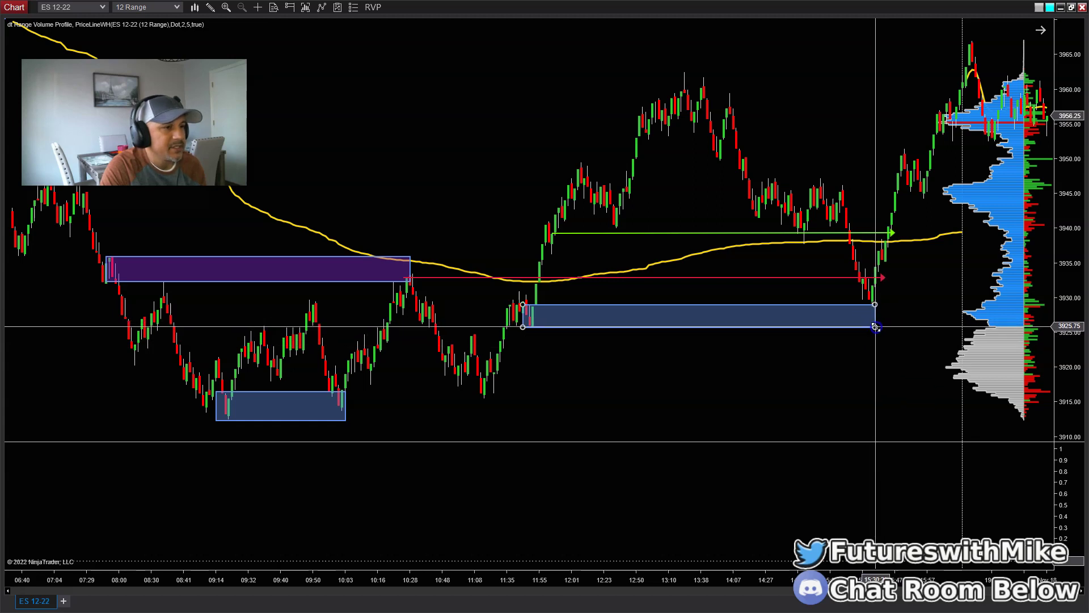
left_click(669, 358)
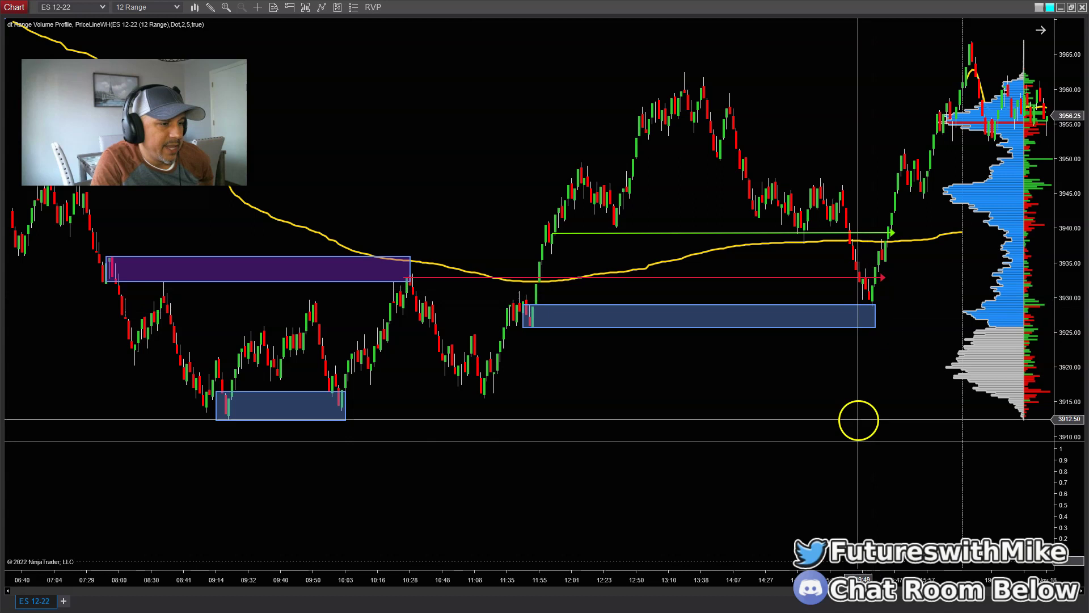
Draw a rectangle over the 15:50 swing high before the Nov 20 session, from about 3982.75 to 3978, extending right to about 18:02.
scroll(863, 363, "up", 1)
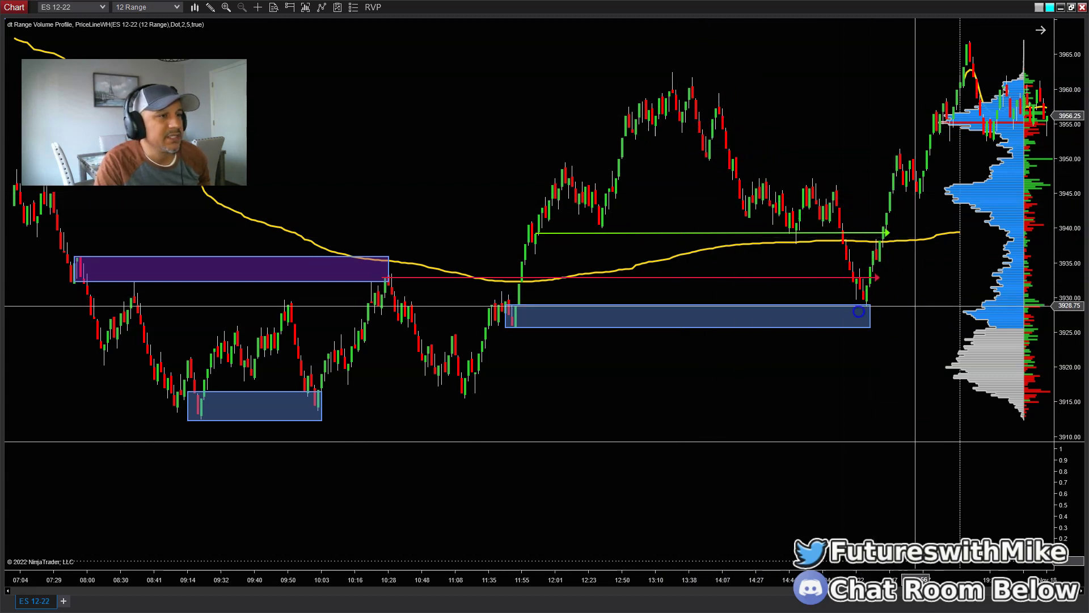
left_click_drag(914, 318, 843, 319)
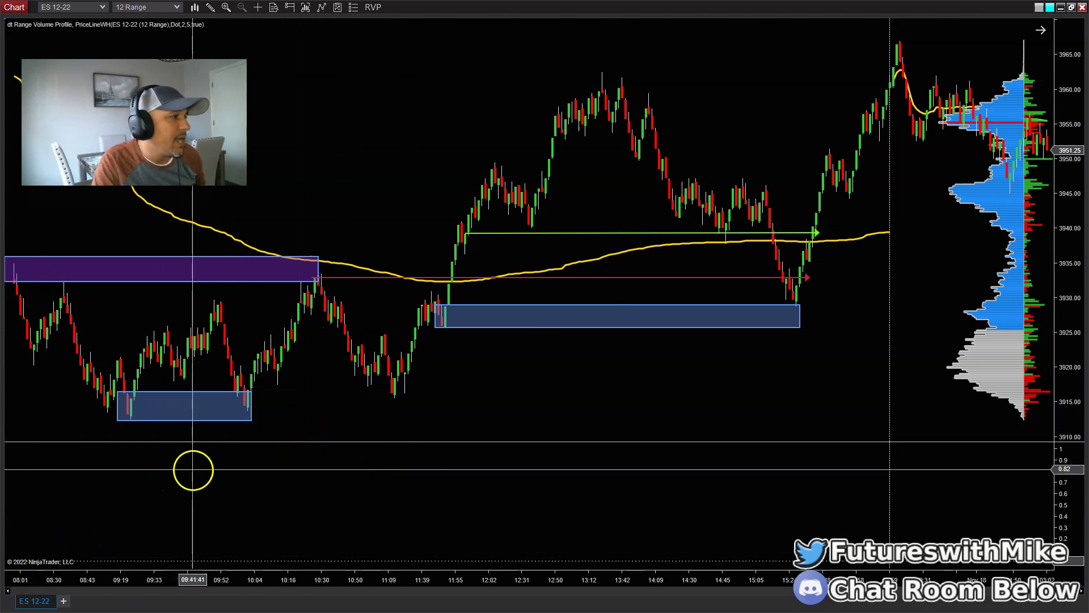
scroll(275, 450, "down", 10)
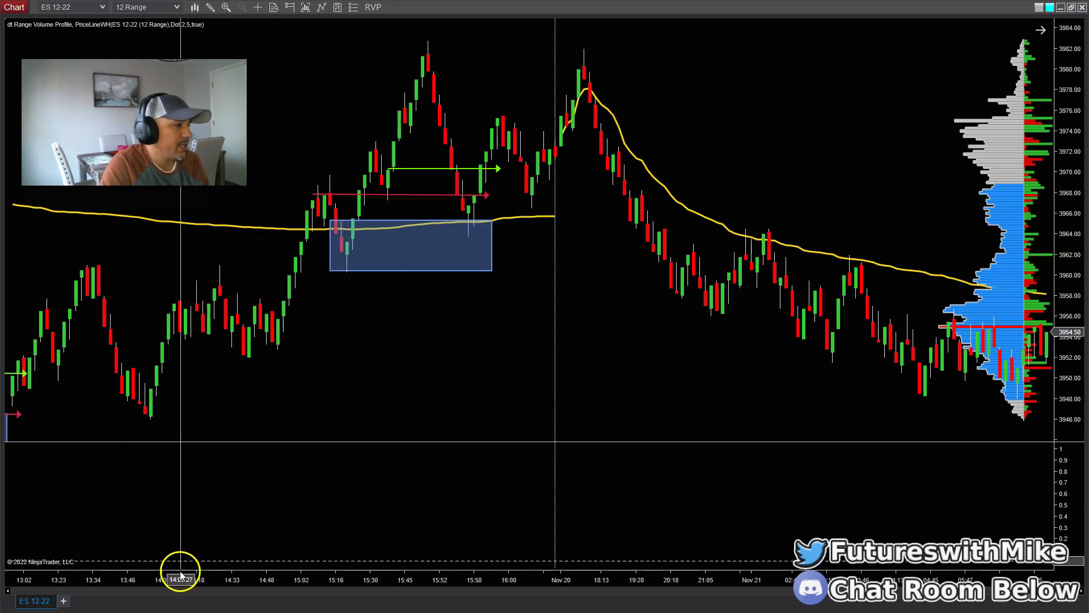
scroll(182, 574, "up", 3)
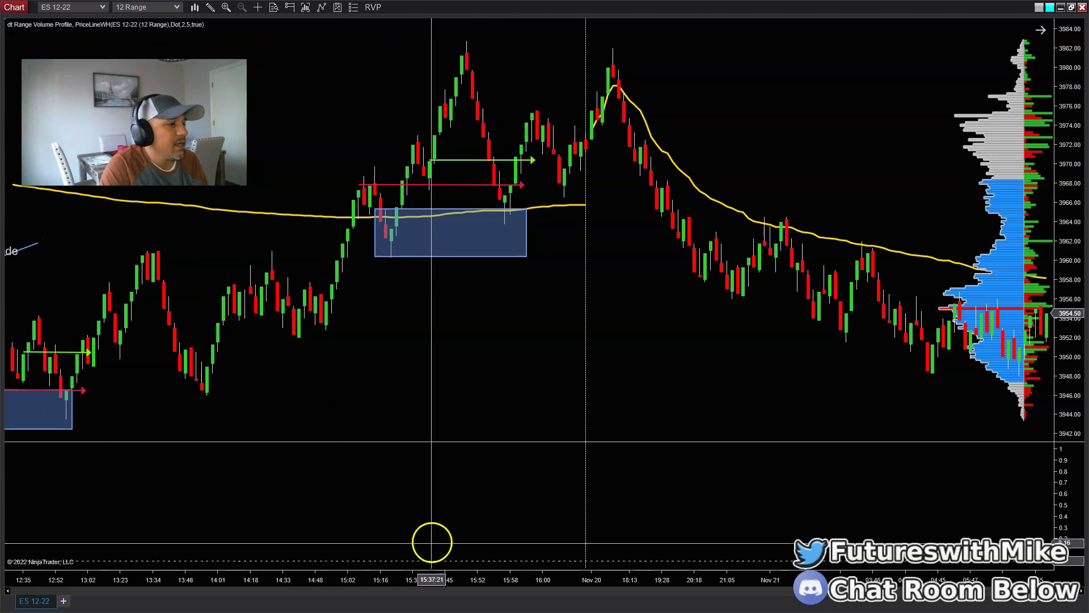
left_click_drag(441, 578, 432, 582)
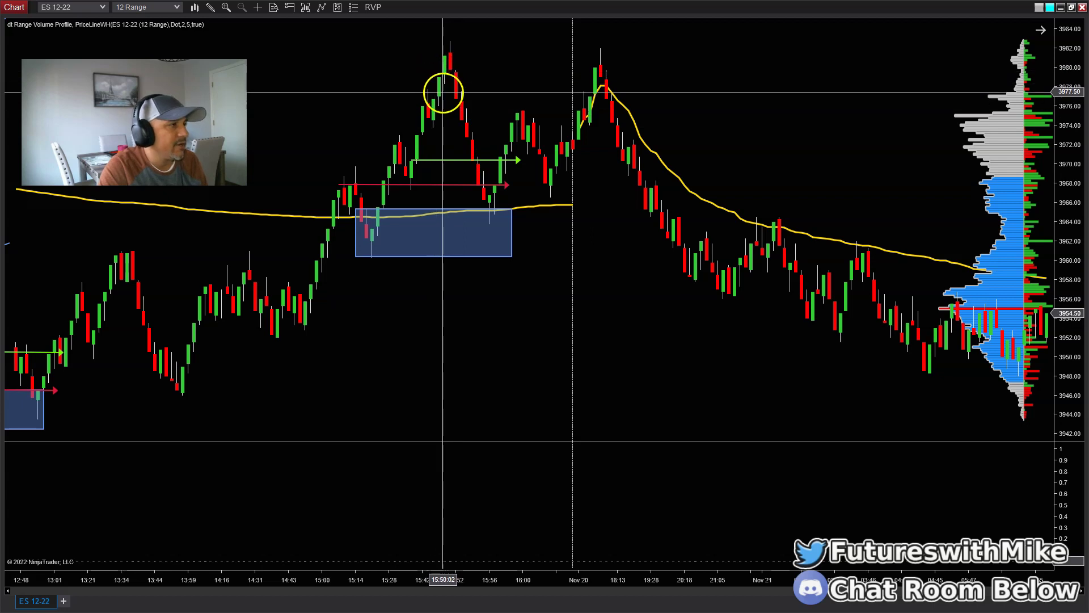
left_click(210, 8)
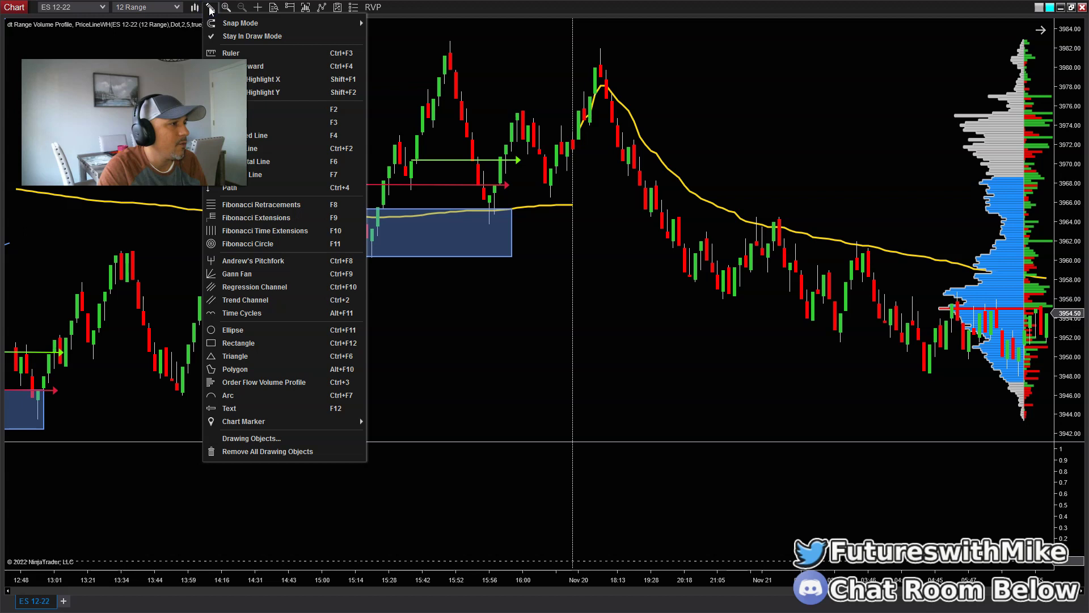
left_click(179, 30)
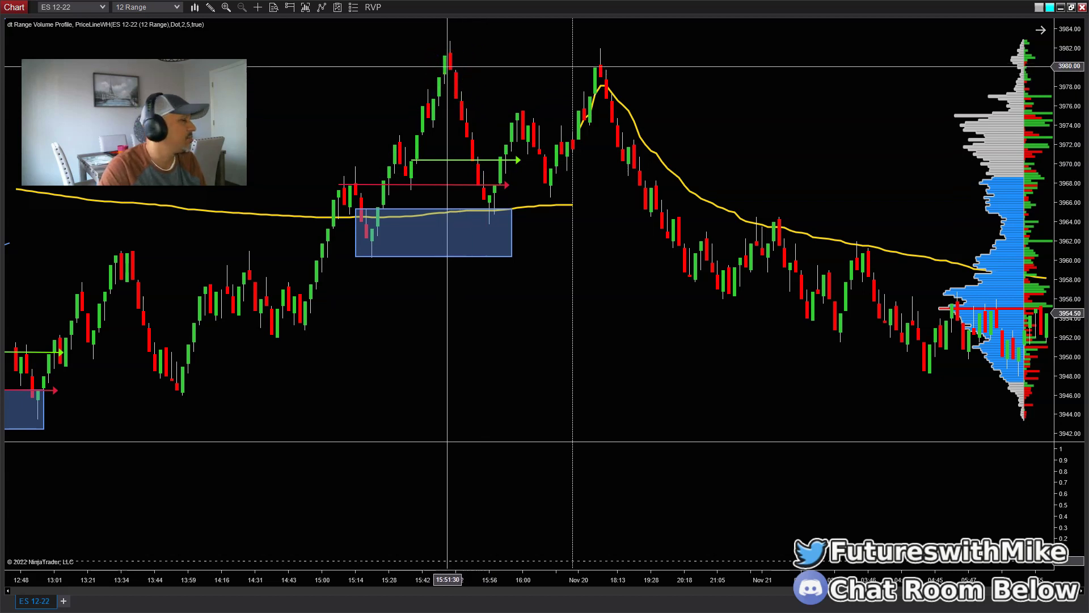
left_click(212, 7)
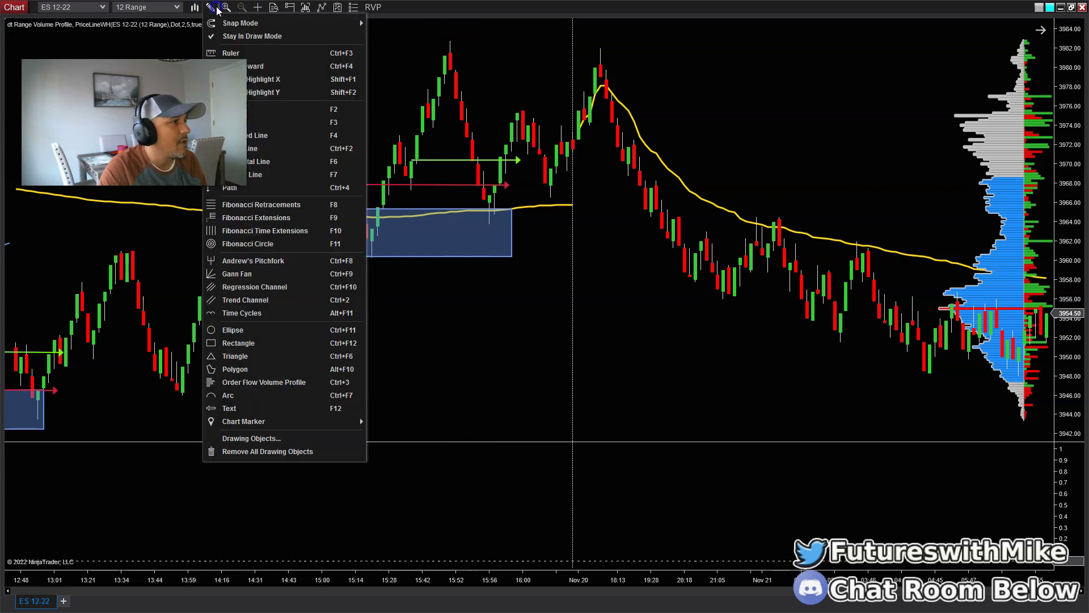
left_click(255, 343)
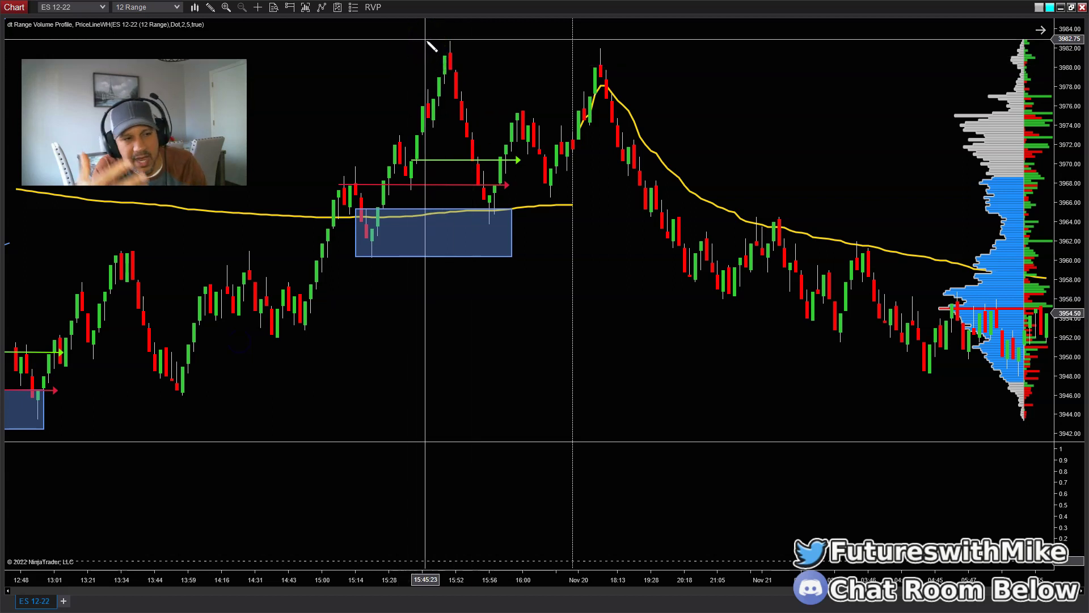
left_click_drag(430, 45, 445, 68)
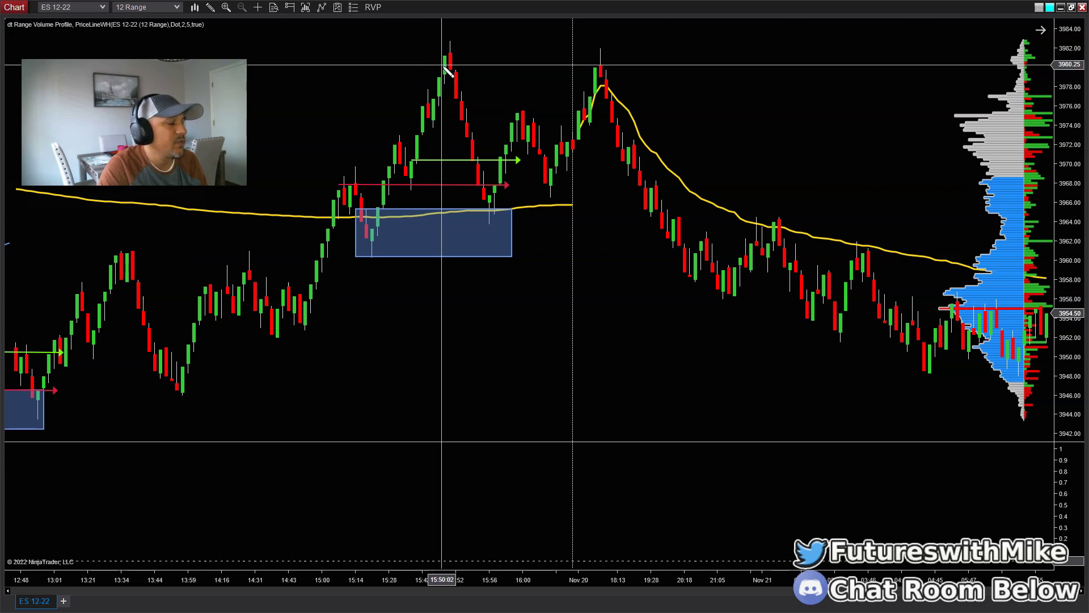
mouse_move(444, 66)
left_mouse_down()
mouse_move(425, 114)
mouse_move(431, 68)
mouse_move(445, 69)
mouse_move(430, 55)
mouse_move(446, 44)
mouse_move(449, 67)
mouse_move(447, 44)
mouse_move(442, 69)
mouse_move(445, 49)
mouse_move(442, 59)
mouse_move(455, 57)
mouse_move(438, 53)
left_mouse_up()
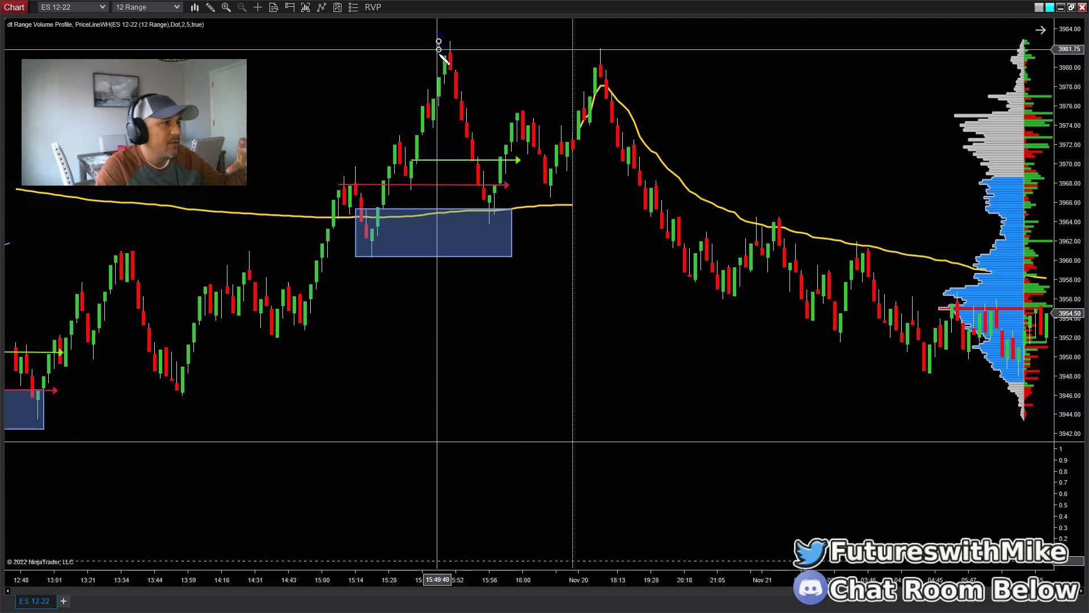
left_click(442, 82)
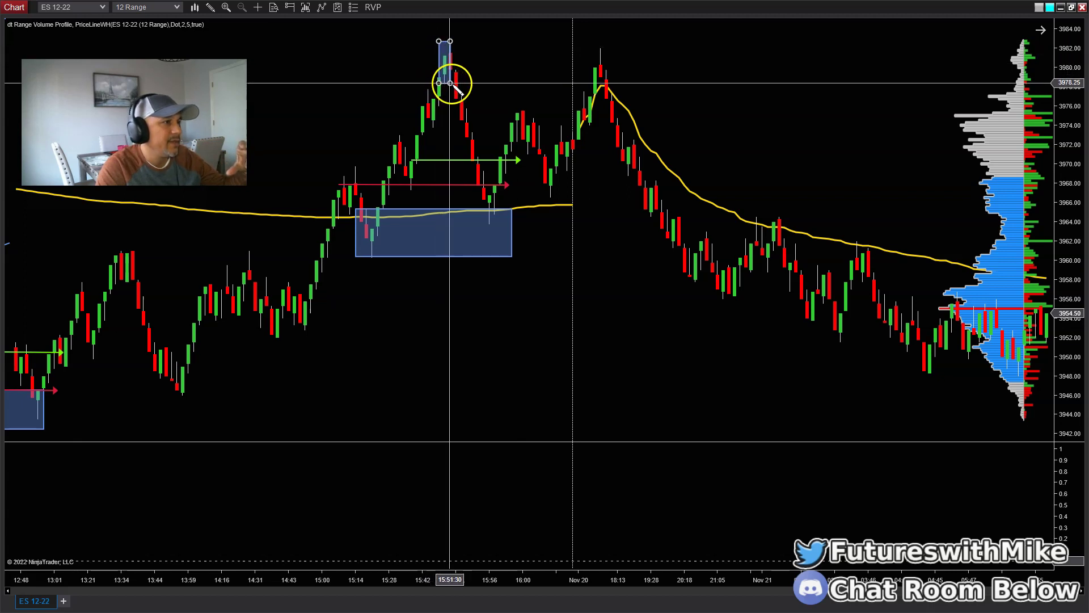
left_click_drag(453, 82, 579, 85)
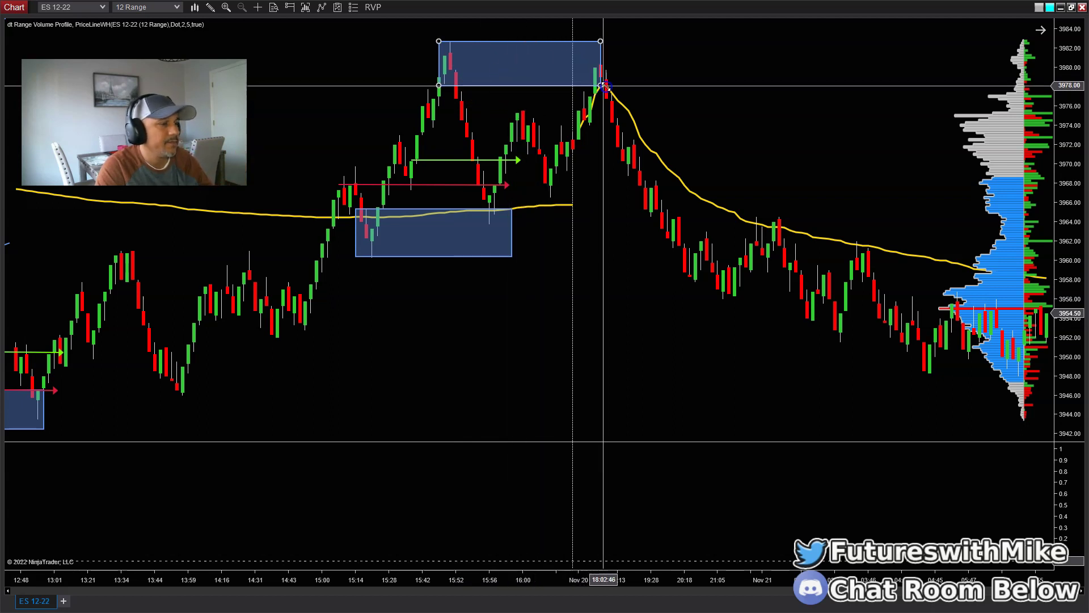
Adjust the lower edge of the rectangle over the 15:50 swing high to about 3978.25.
left_click(448, 83)
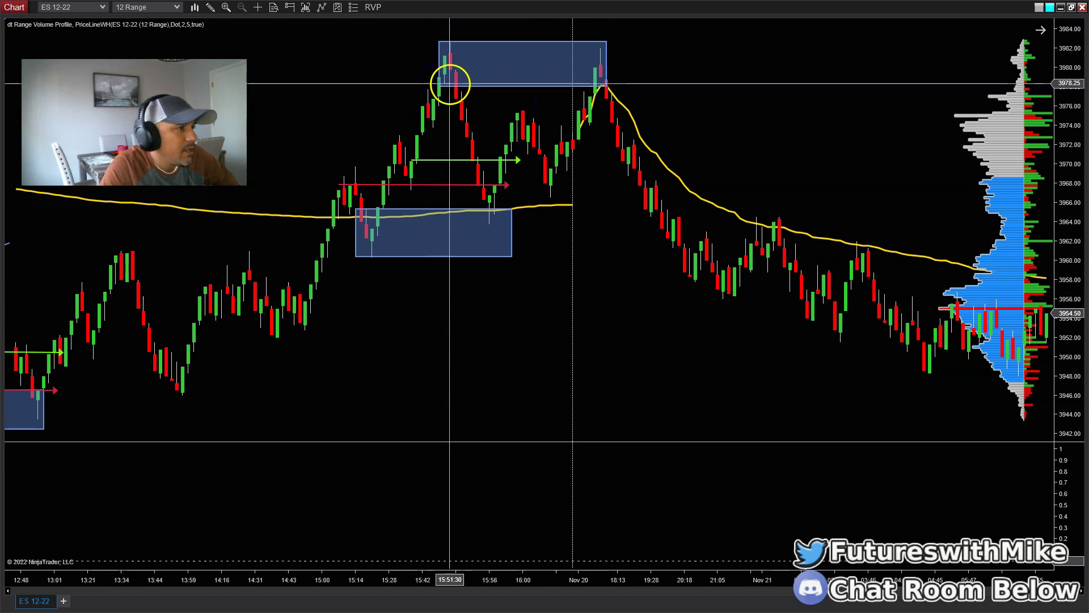
left_click(445, 83)
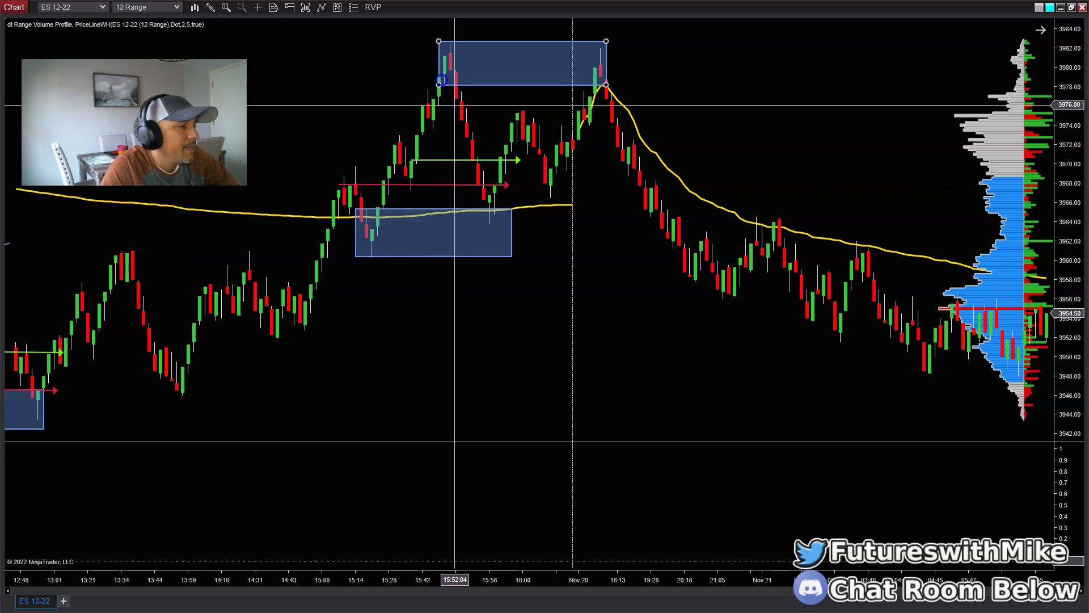
left_click(444, 58)
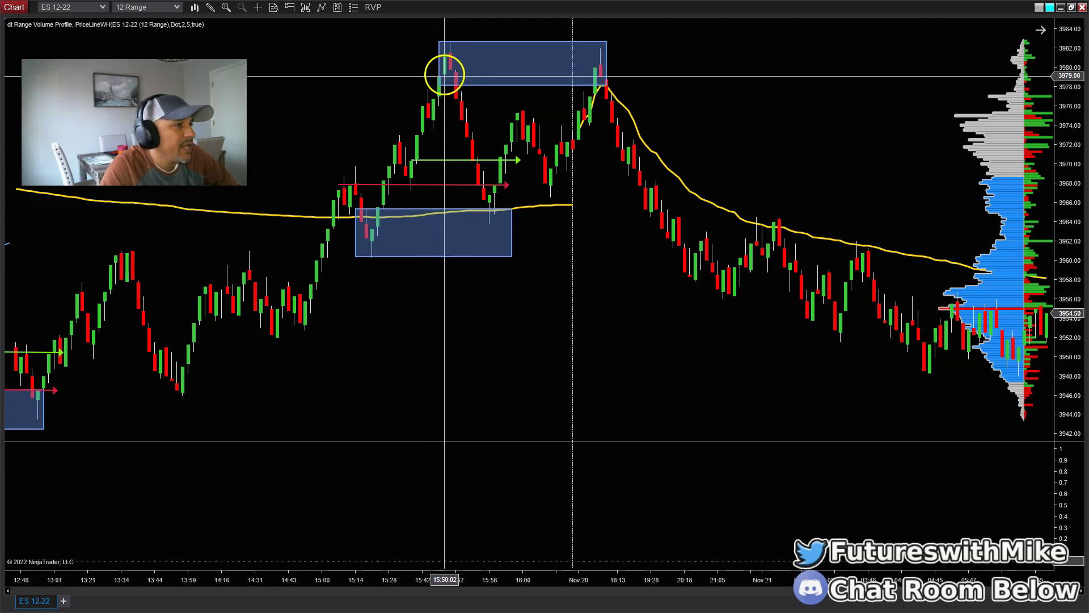
left_click(450, 50)
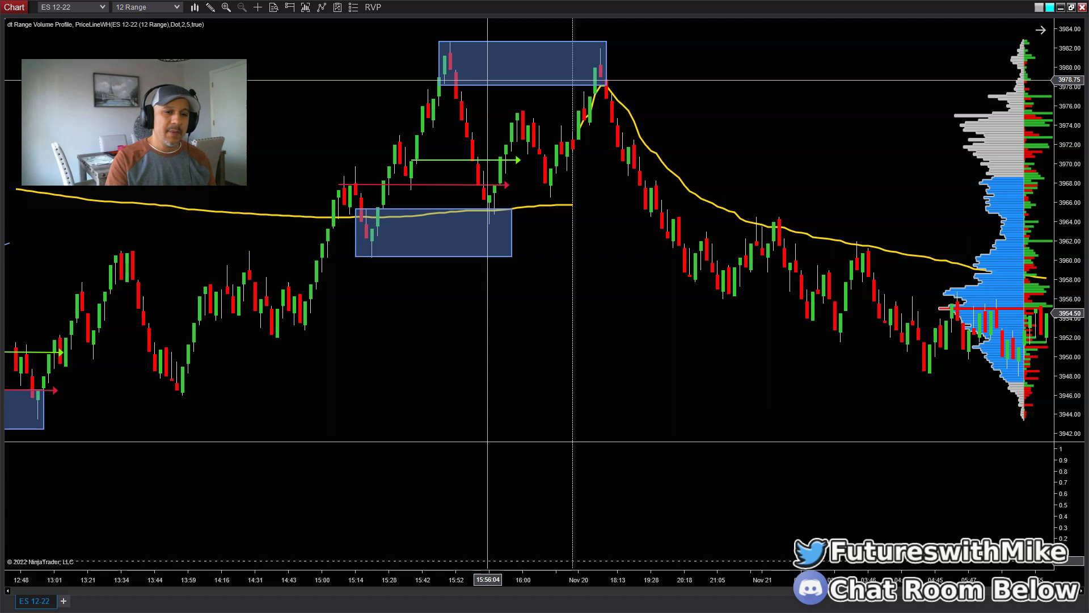
Switch from the chart to Discord in the browser and open the trading_floor channel of the Futures Trading with Mike server.
left_click(450, 113)
left_click(1004, 233)
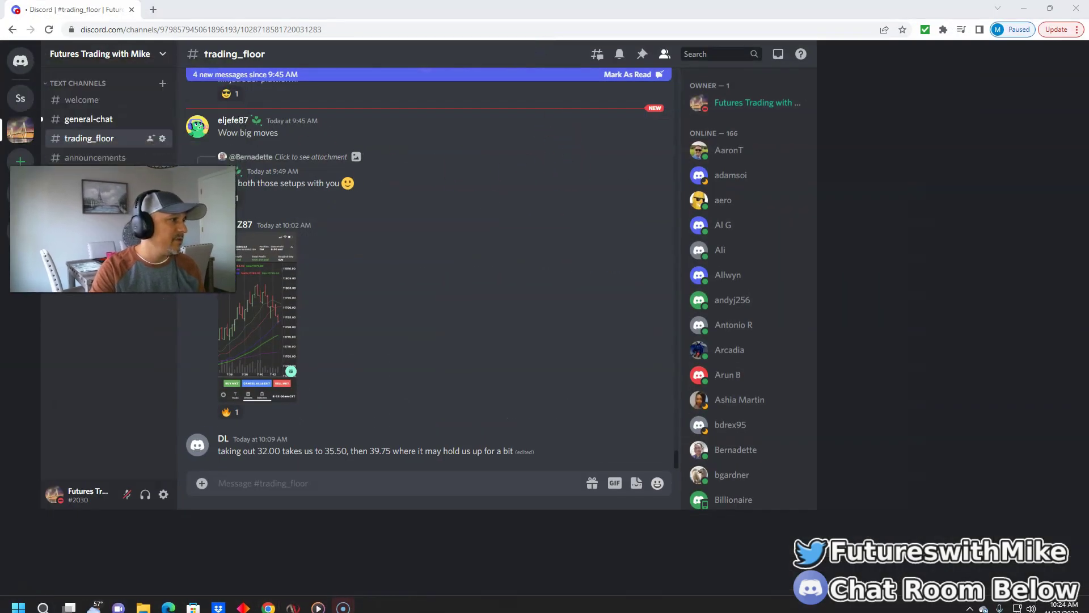
left_click(114, 139)
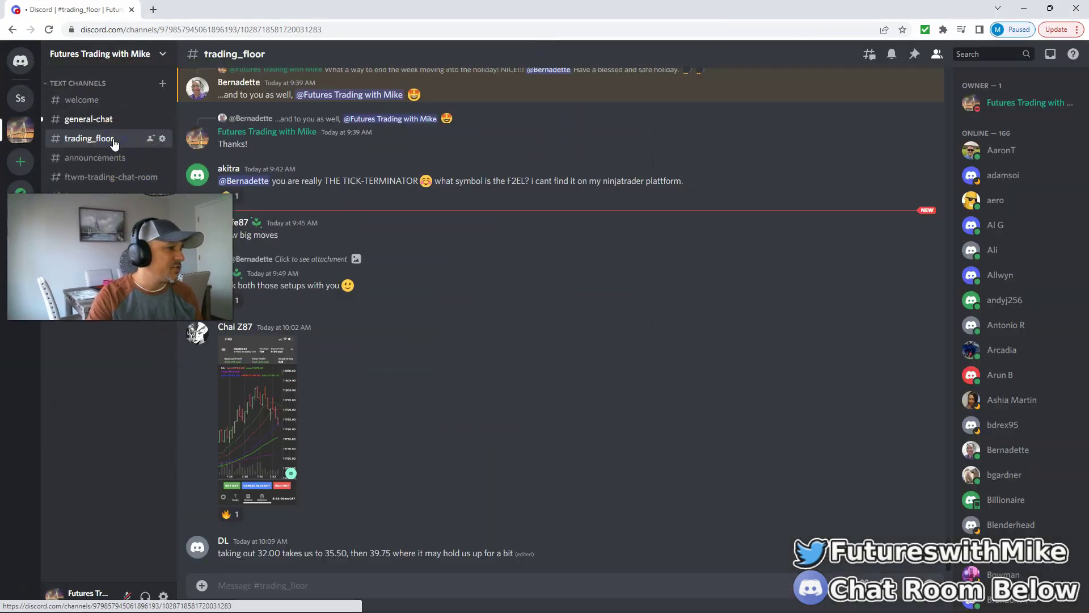